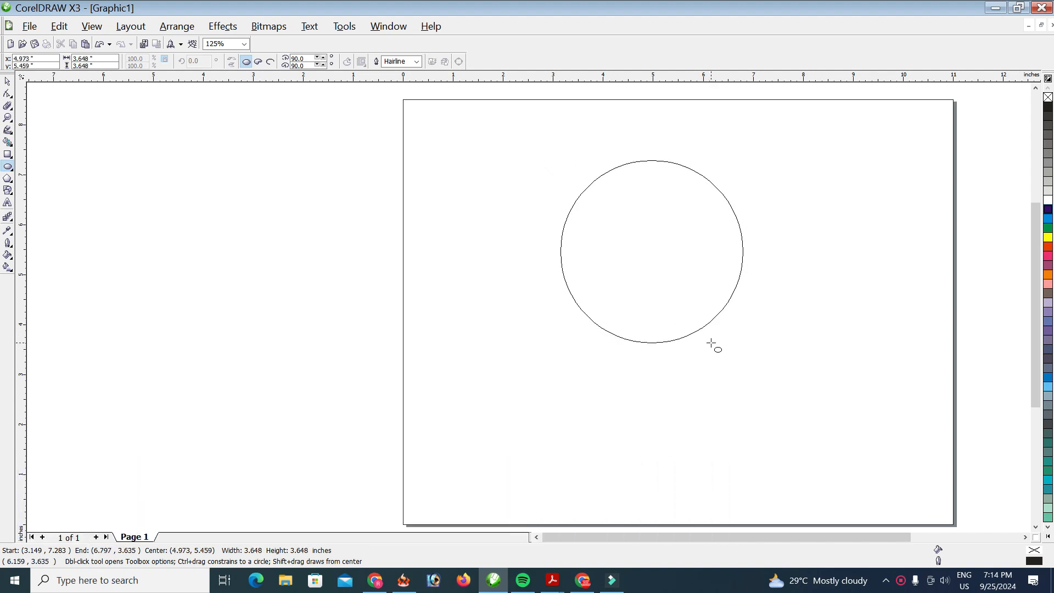
# Step: Set the circle's outline width to 5.0 pt
pyautogui.click(417, 61)
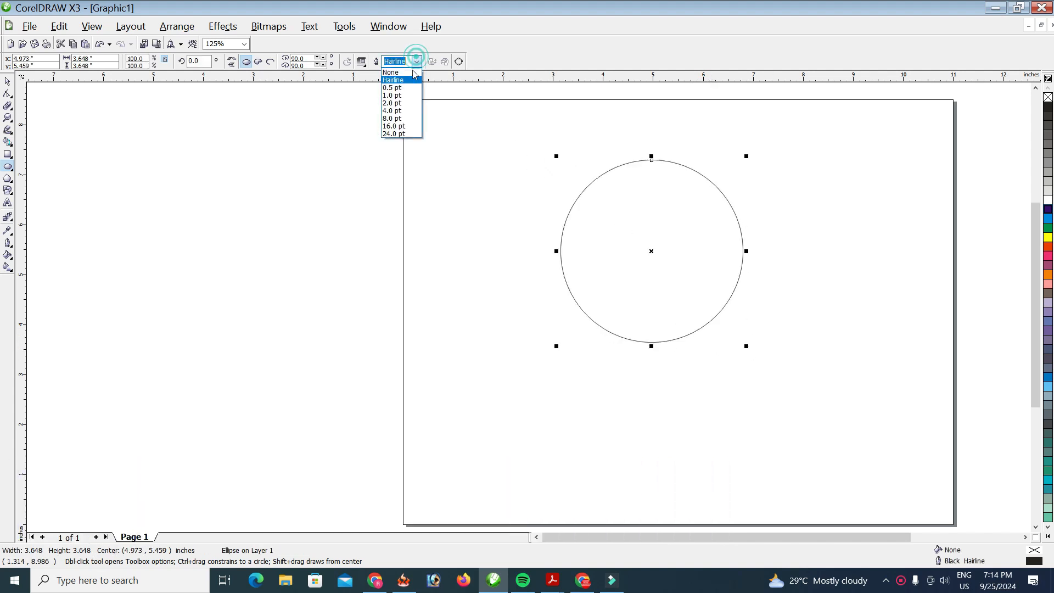
pyautogui.click(405, 111)
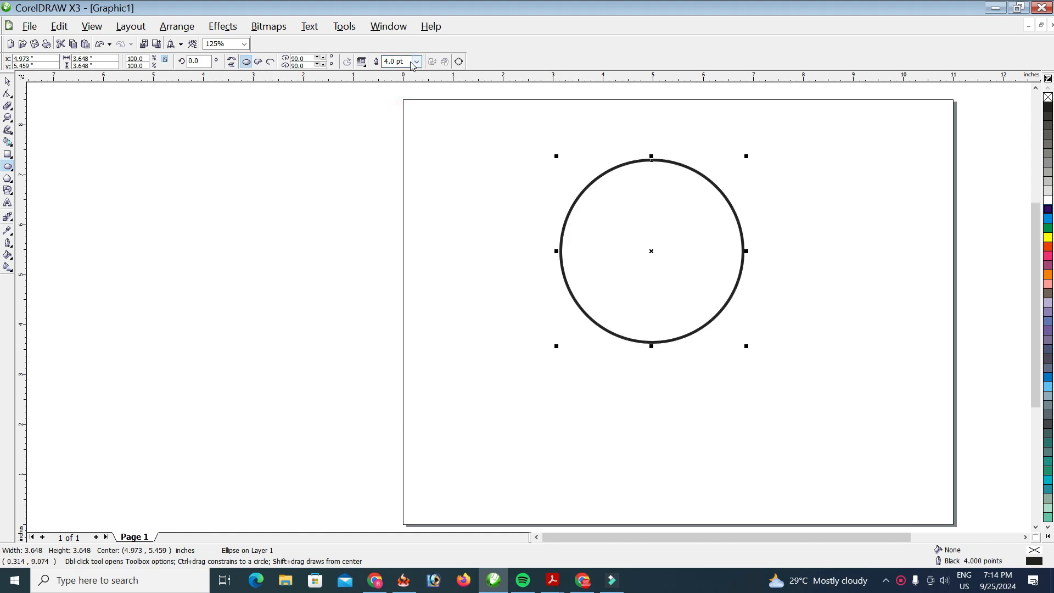
pyautogui.click(406, 61)
pyautogui.write('5')
pyautogui.press('Return')
# Step: Draw a polygon to the right of the circle with the Polygon tool
pyautogui.click(8, 81)
pyautogui.scroll(2, 527, 305)
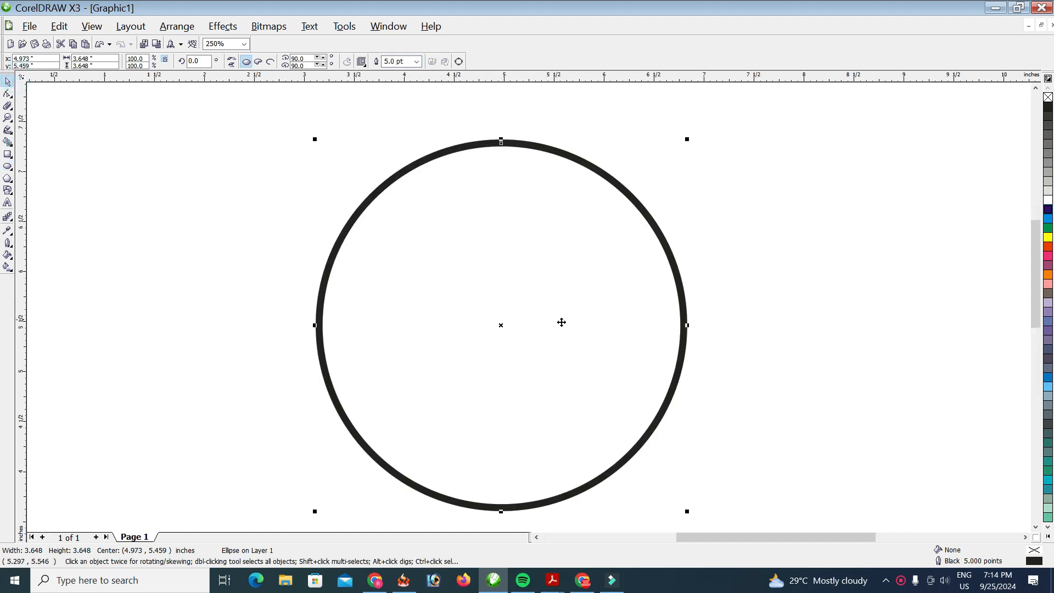
pyautogui.press('y')
pyautogui.hscroll(3, 598, 242)
pyautogui.moveTo(635, 161); pyautogui.dragTo(703, 333)
# Step: Make the polygon a 4-sided diamond, squeeze it narrow, fill it blue, and remove its outline
pyautogui.doubleClick(262, 59)
pyautogui.write('4')
pyautogui.press('Return')
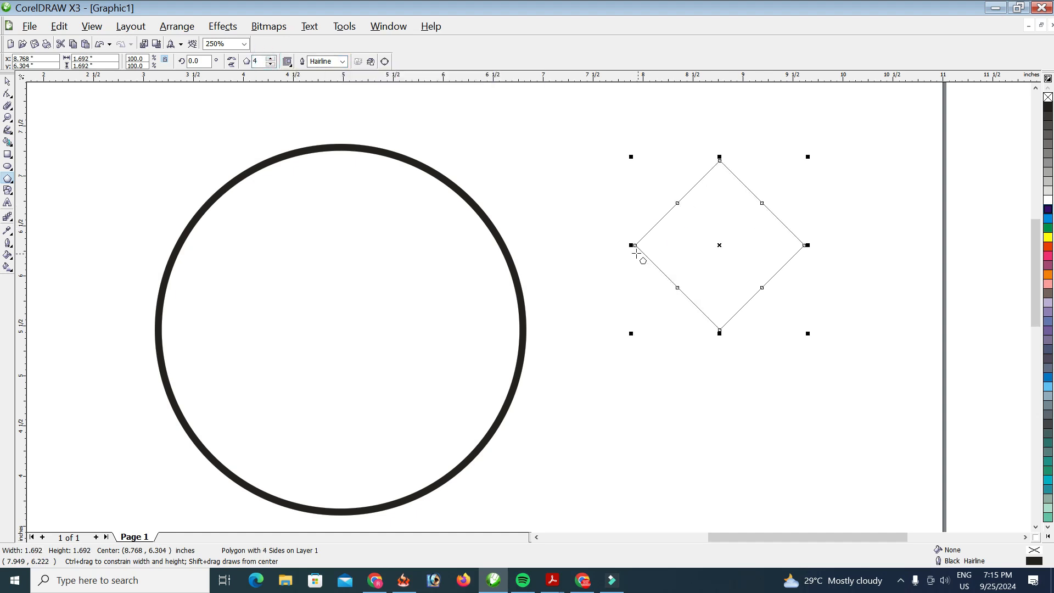
pyautogui.moveTo(630, 245); pyautogui.dragTo(707, 257)
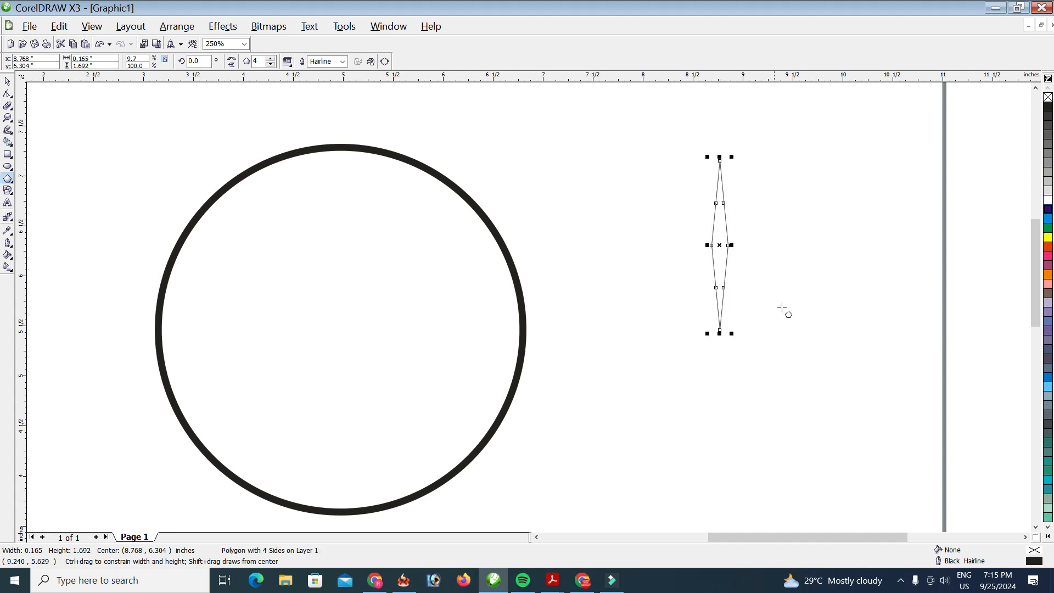
pyautogui.click(1047, 209)
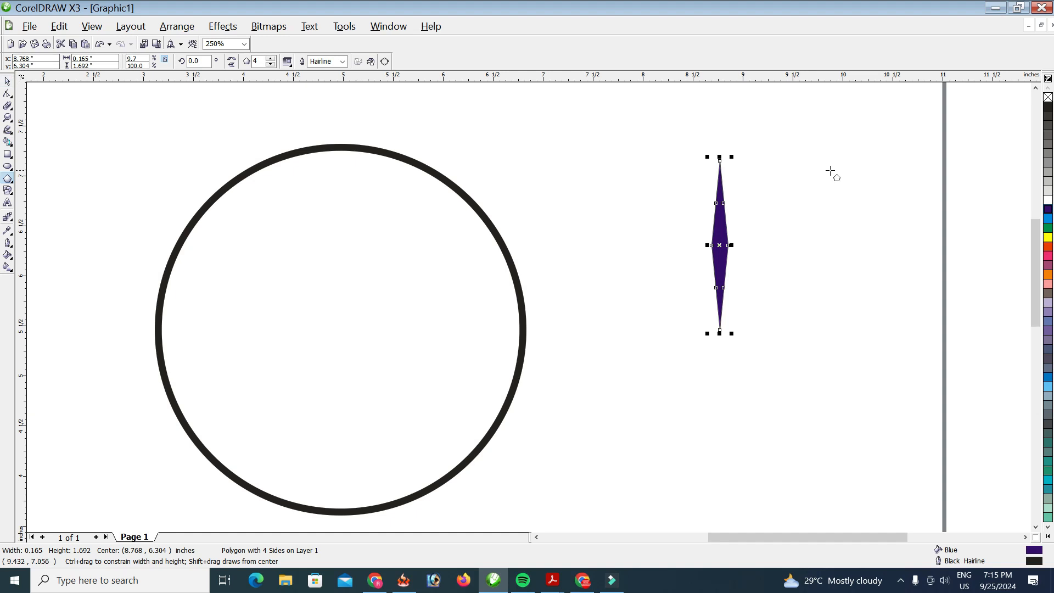
pyautogui.rightClick(1047, 99)
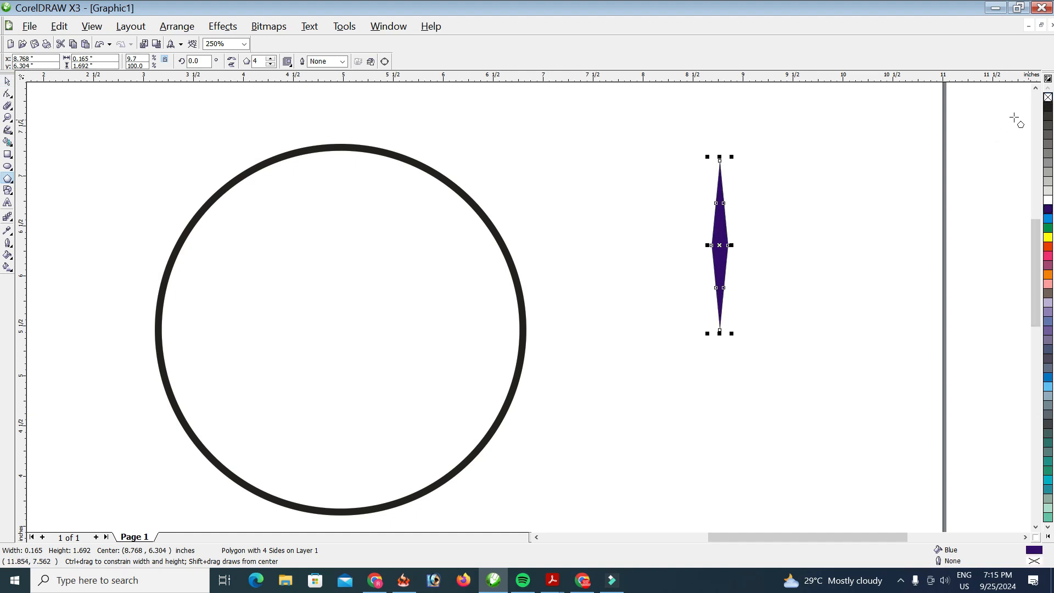
# Step: Convert the diamond to curves, delete its upper and lower node pairs, and nudge the middle nodes down
pyautogui.rightClick(725, 216)
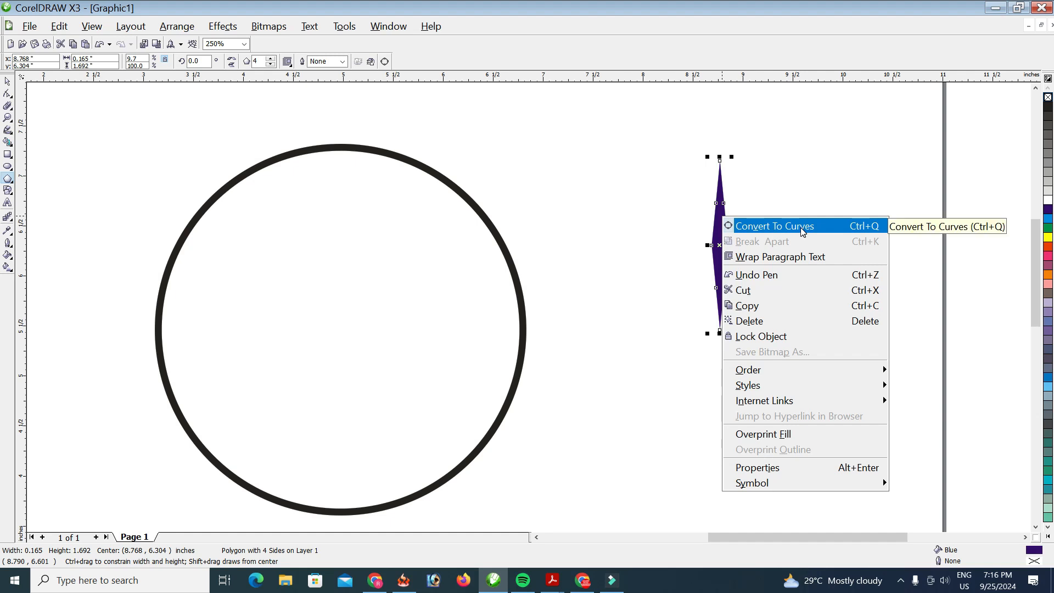
pyautogui.click(800, 227)
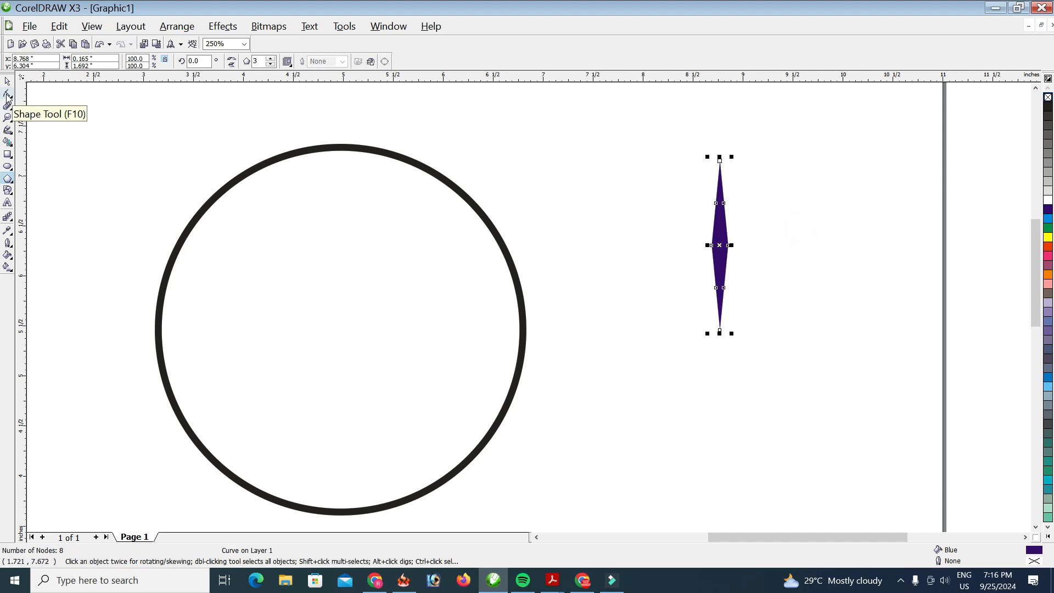
pyautogui.click(15, 95)
pyautogui.moveTo(738, 210); pyautogui.dragTo(739, 211)
pyautogui.press('Delete')
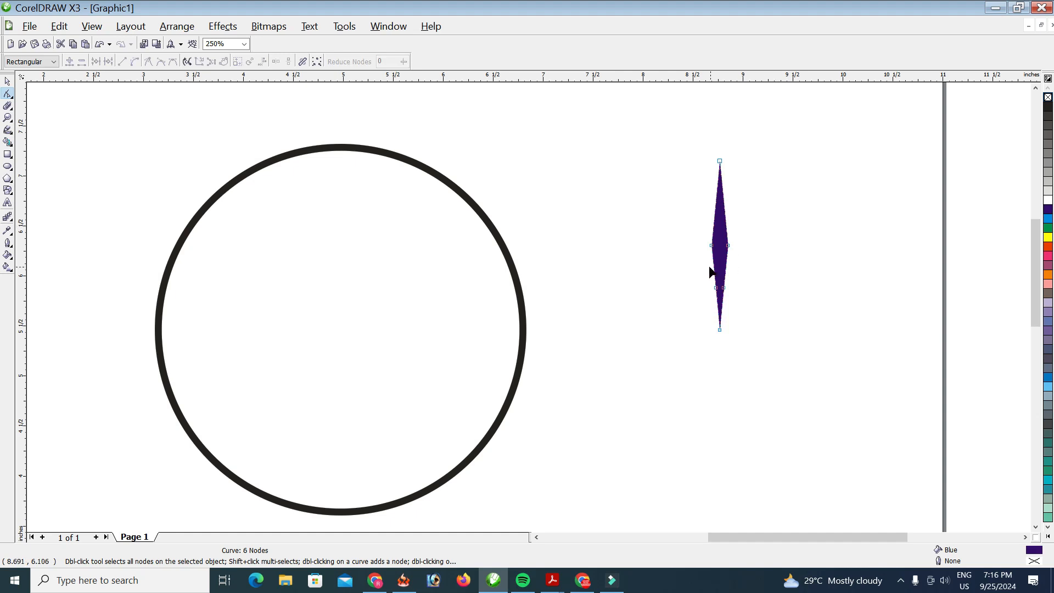
pyautogui.moveTo(739, 295); pyautogui.dragTo(741, 297)
pyautogui.press('Delete')
pyautogui.moveTo(723, 252); pyautogui.dragTo(763, 264)
pyautogui.press('Down')
pyautogui.press('Down')
pyautogui.press('Down')
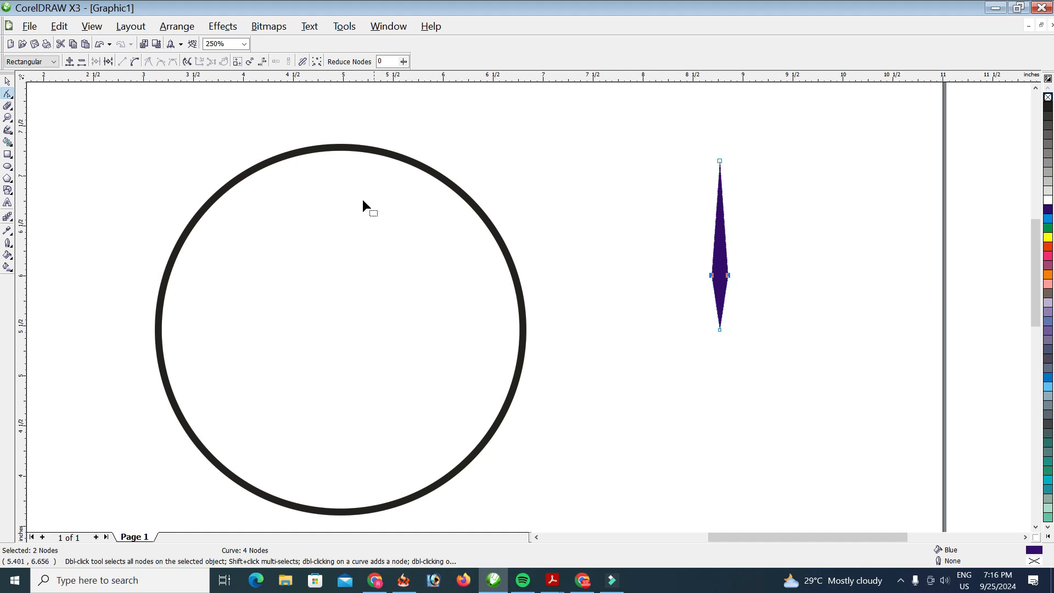
# Step: Give the circle a dark-blue outline, then select both the circle and the spoke
pyautogui.click(8, 81)
pyautogui.scroll(1, 734, 254)
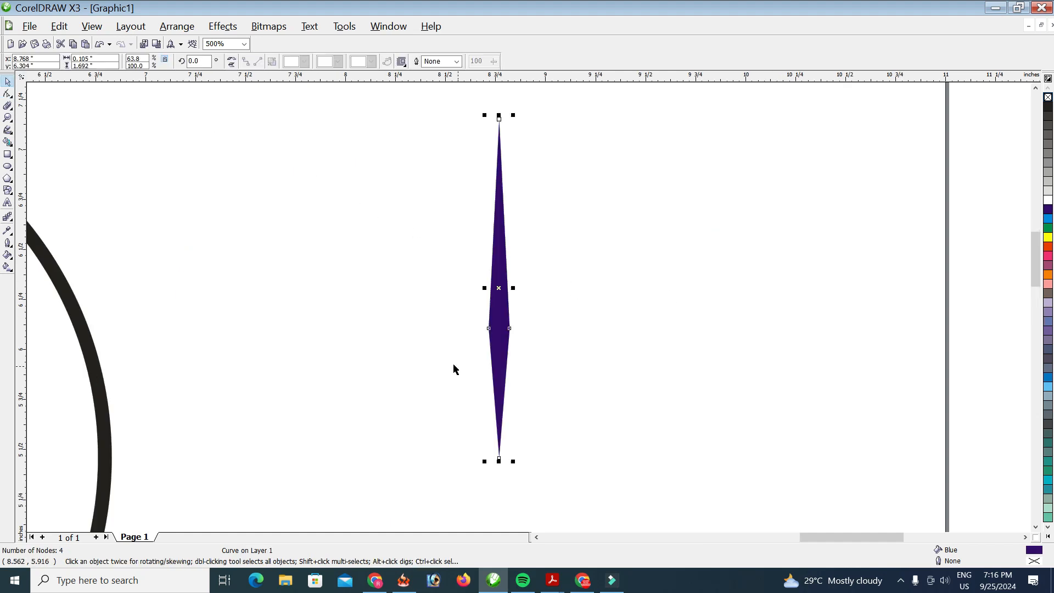
pyautogui.click(437, 357)
pyautogui.scroll(-1, 504, 346)
pyautogui.click(526, 306)
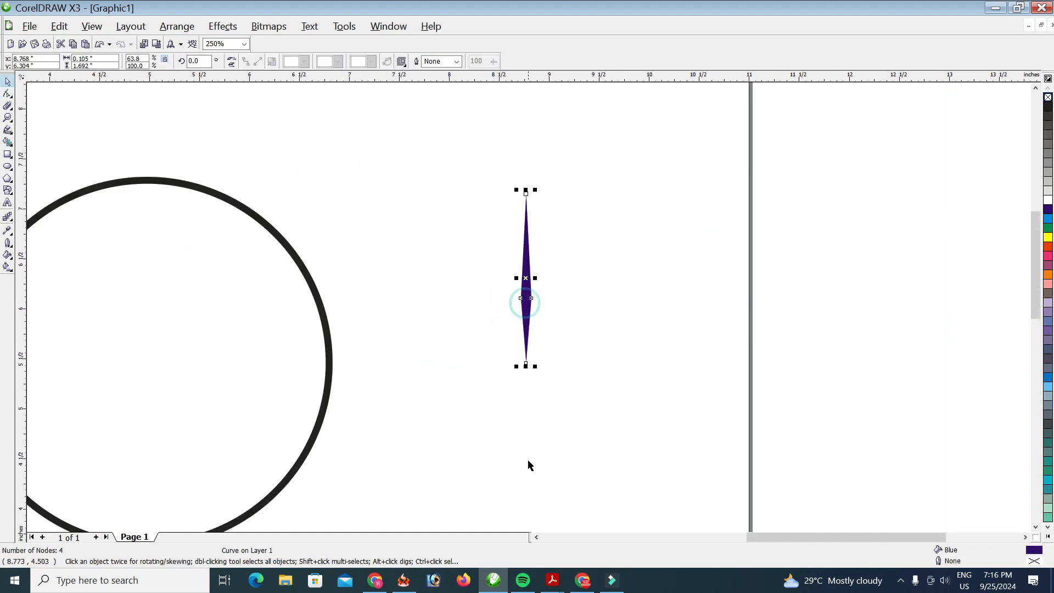
pyautogui.scroll(-1, 529, 463)
pyautogui.click(426, 237)
pyautogui.scroll(1, 425, 237)
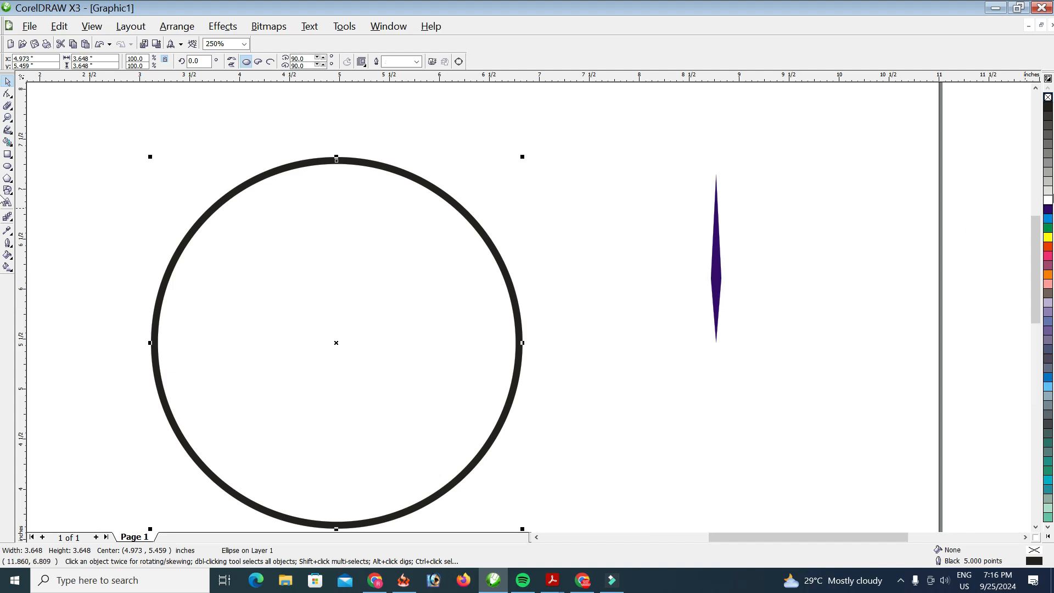
pyautogui.rightClick(1048, 210)
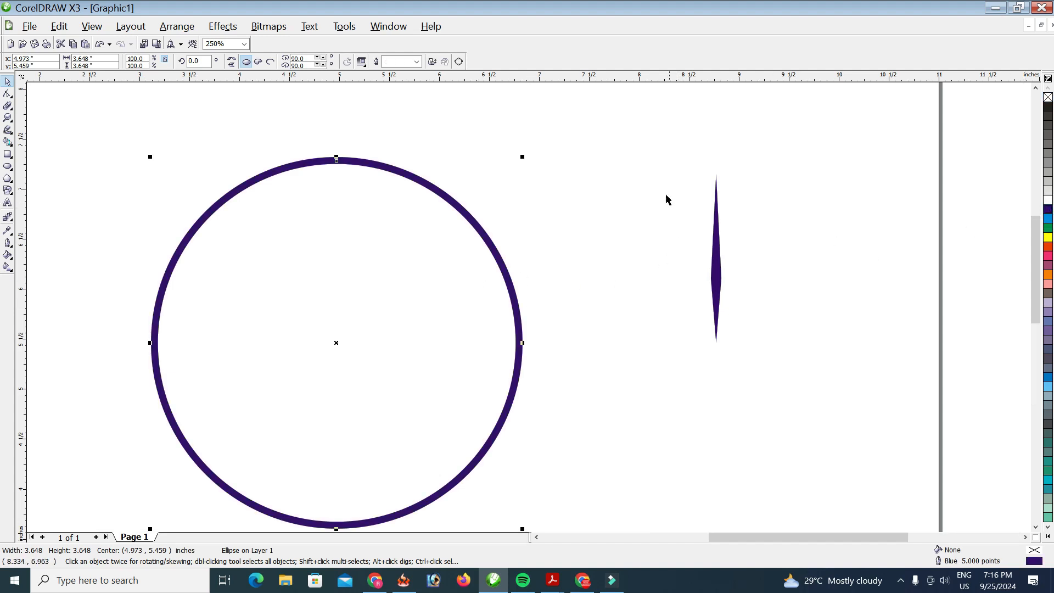
pyautogui.scroll(-1, 465, 386)
pyautogui.moveTo(266, 250); pyautogui.dragTo(635, 495)
# Step: Align the spoke to the circle's horizontal centre and top edge
pyautogui.press('c')
pyautogui.press('t')
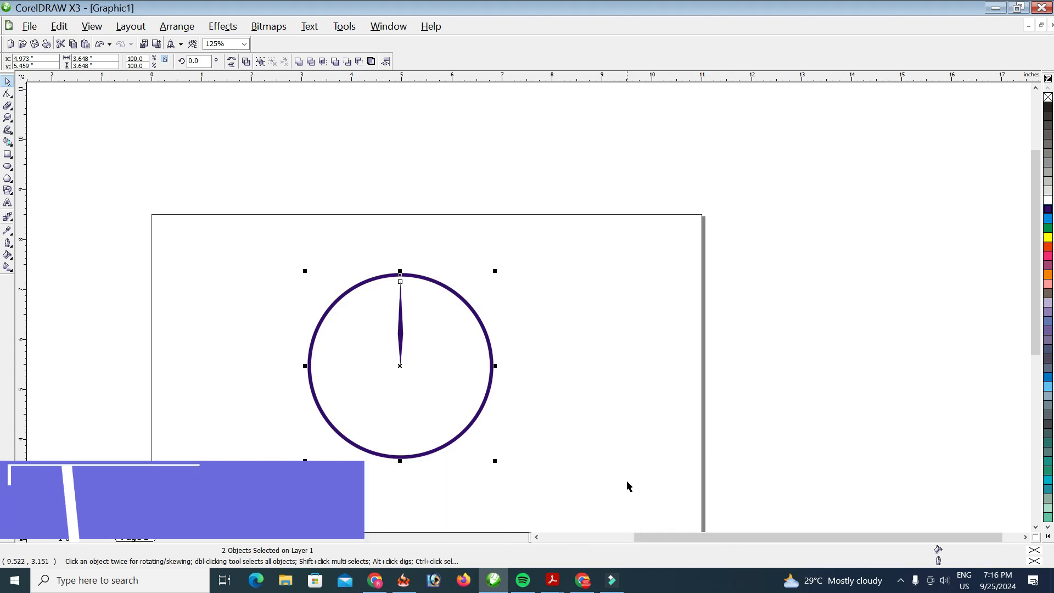
pyautogui.press('t')
pyautogui.scroll(1, 423, 397)
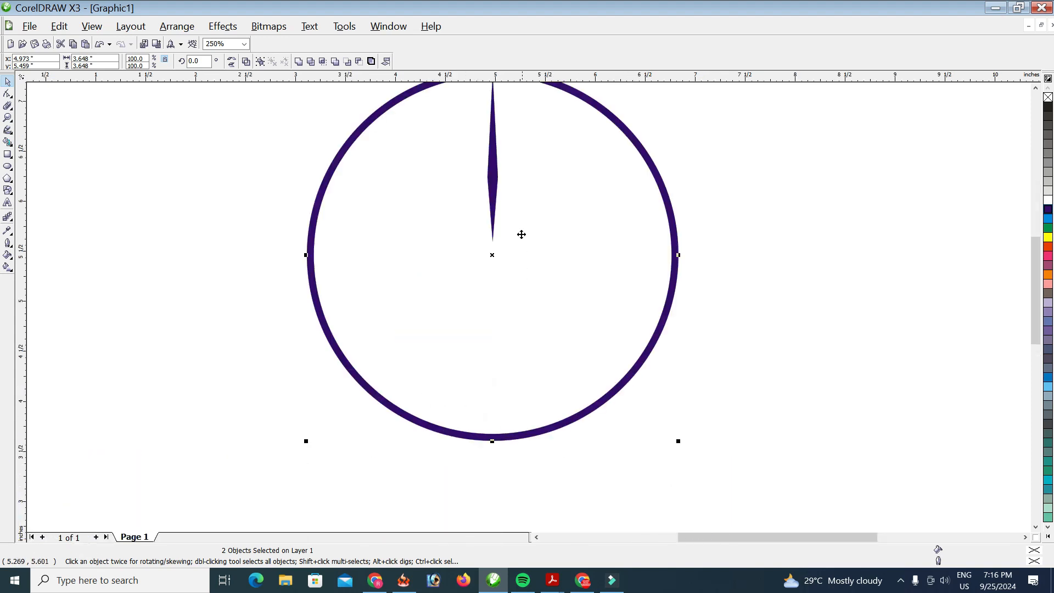
pyautogui.click(493, 173)
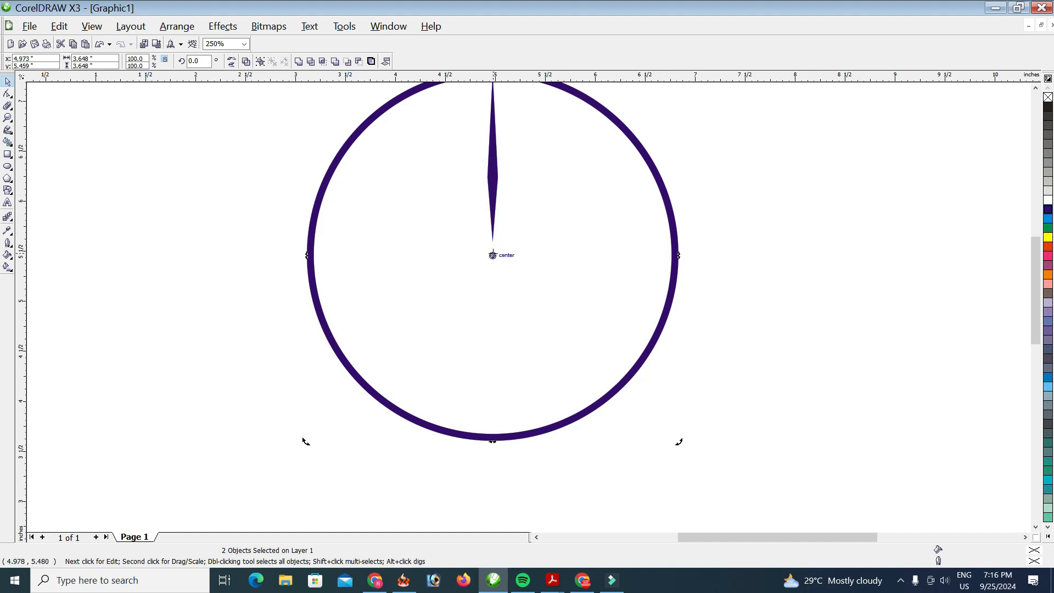
pyautogui.click(493, 200)
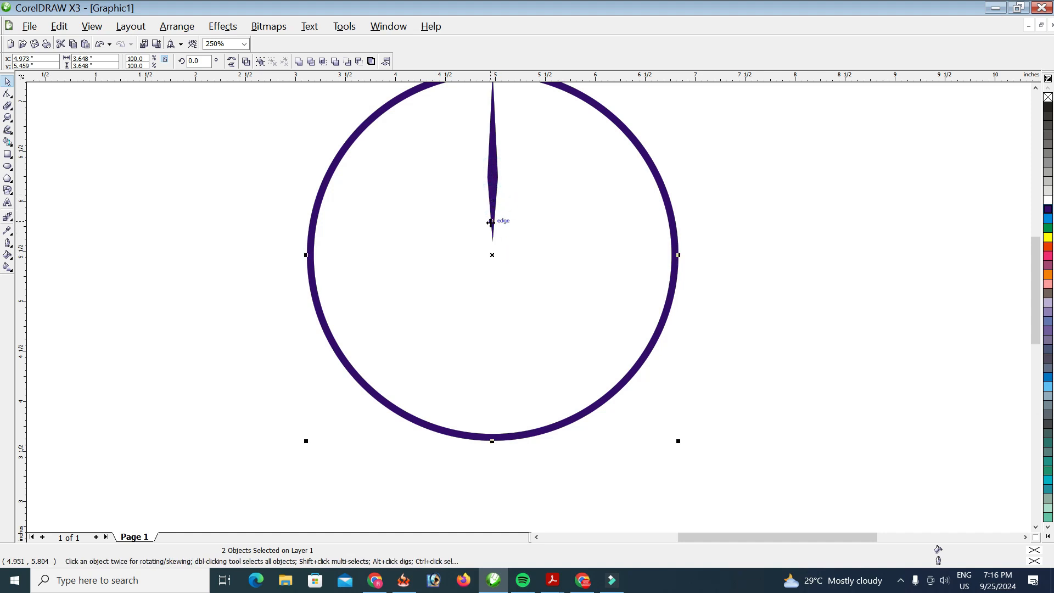
pyautogui.click(493, 166)
pyautogui.press('F10')
pyautogui.click(492, 166)
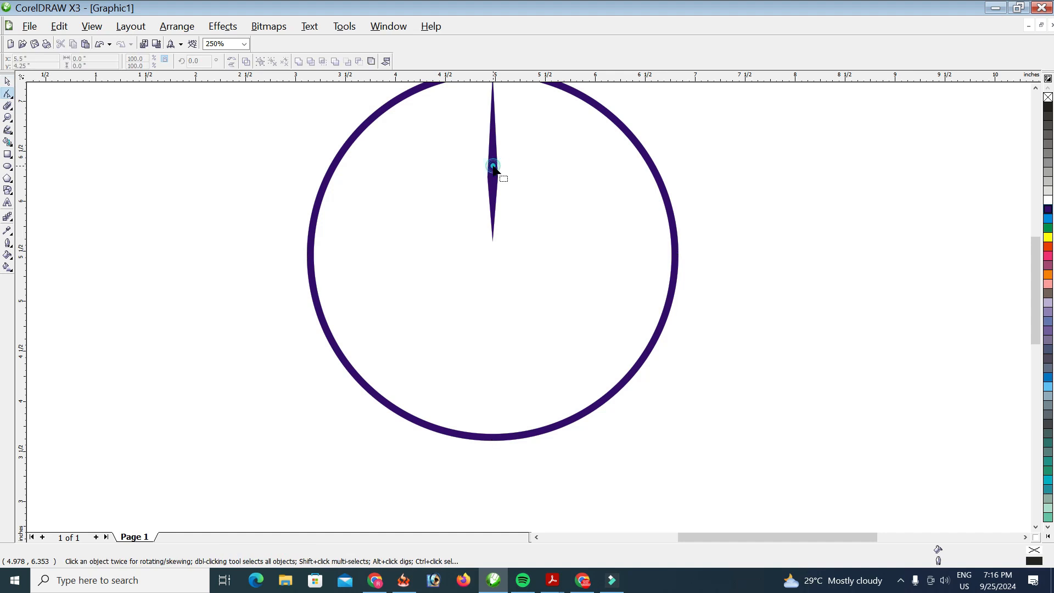
pyautogui.scroll(-1, 492, 170)
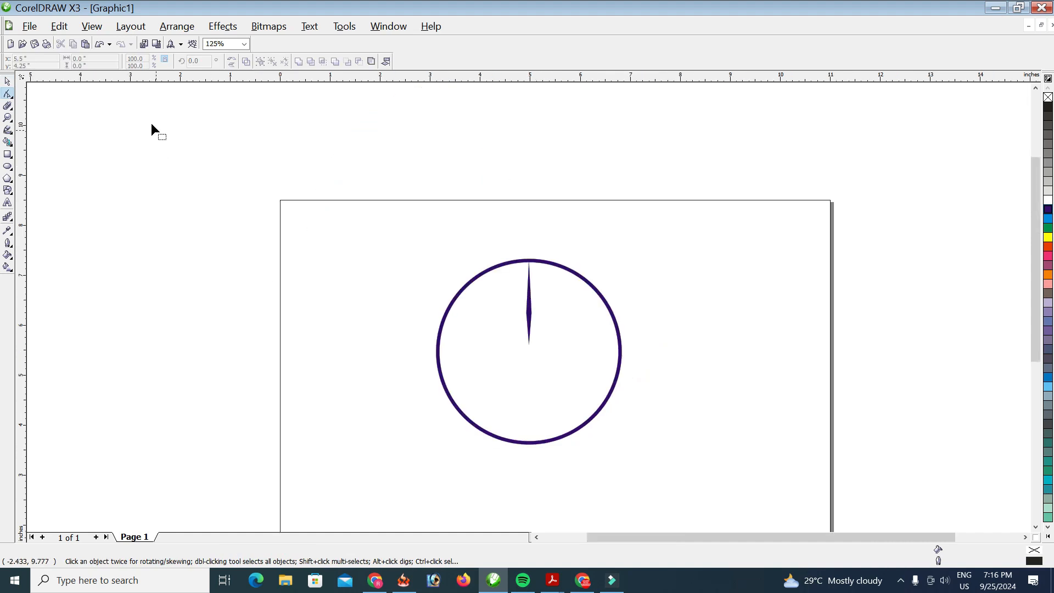
# Step: Stretch the spoke's bottom tip down to snap onto the circle's centre, about 107.8% height
pyautogui.click(9, 83)
pyautogui.click(176, 259)
pyautogui.scroll(1, 527, 296)
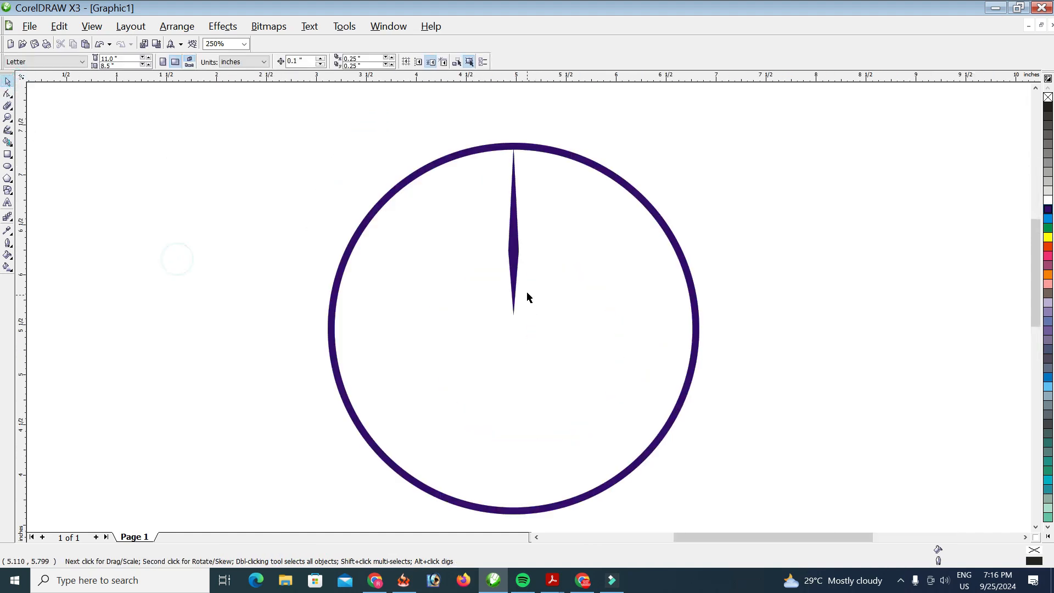
pyautogui.click(514, 229)
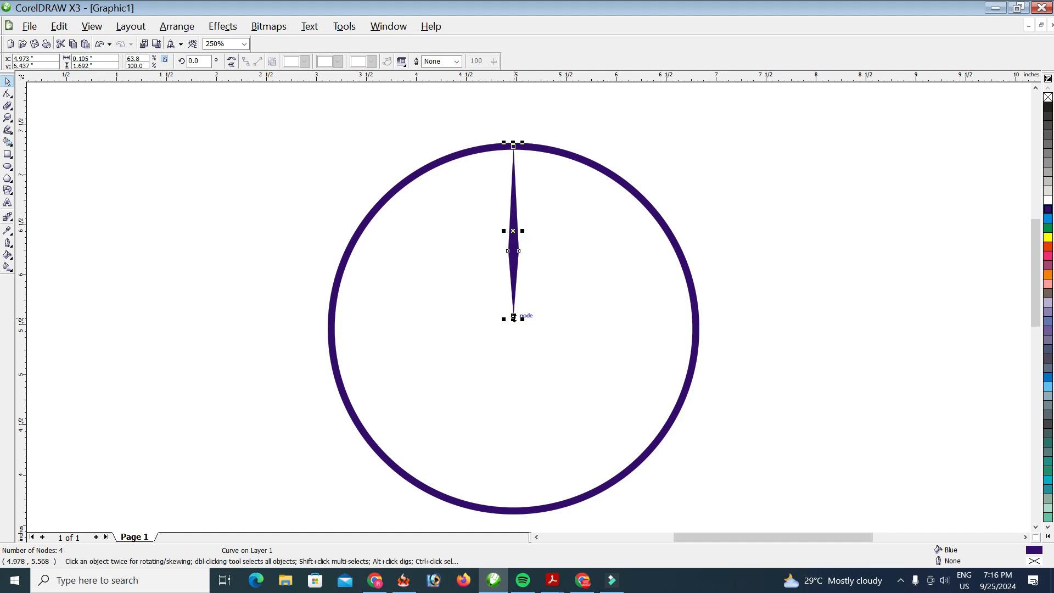
pyautogui.moveTo(513, 316); pyautogui.dragTo(513, 329)
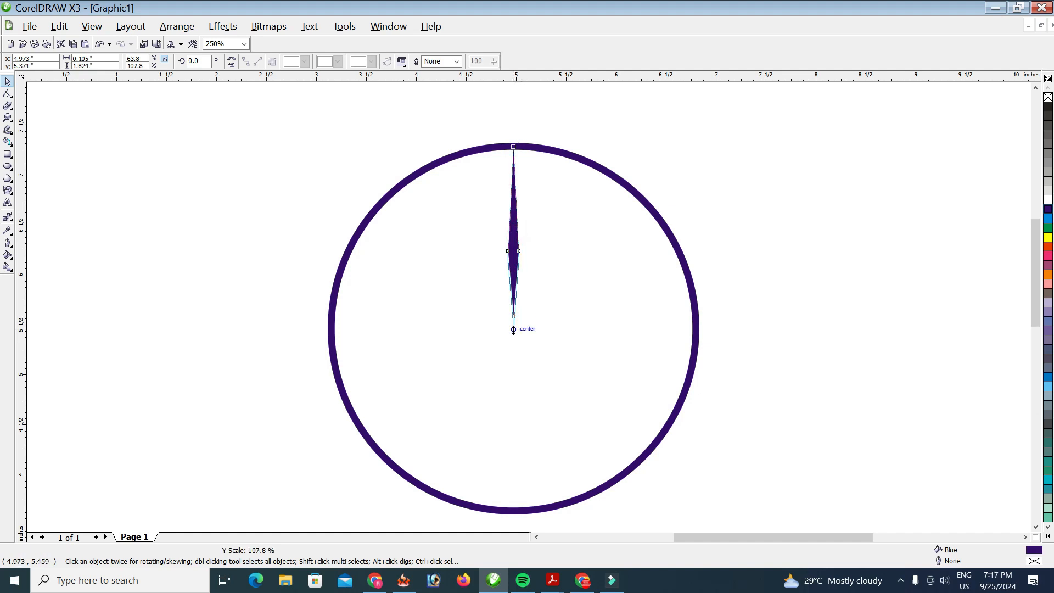
pyautogui.moveTo(513, 330); pyautogui.dragTo(513, 331)
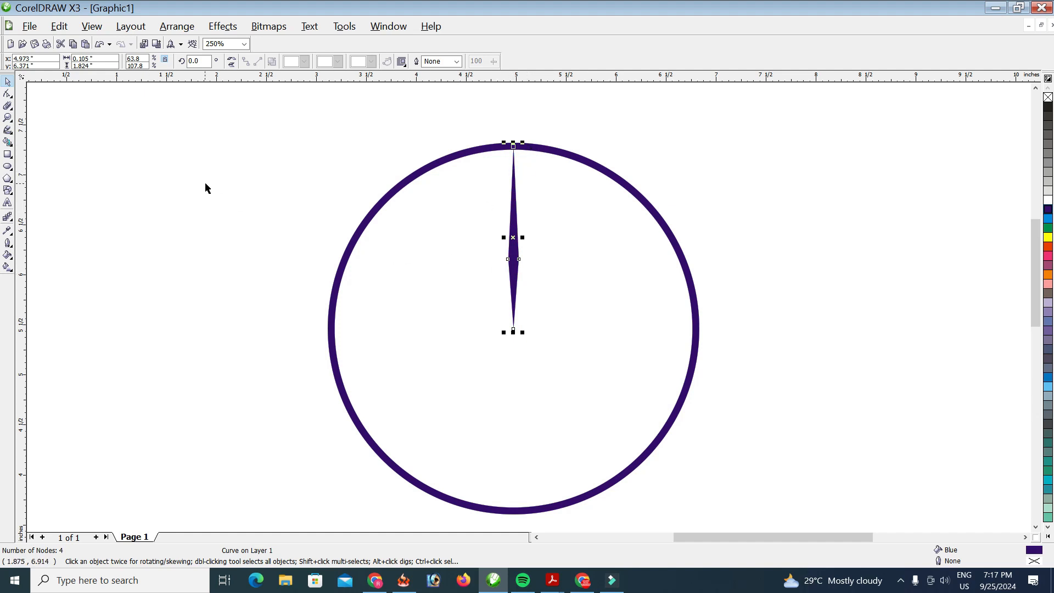
# Step: Open the Rotate transformation docker from the Window menu
pyautogui.click(241, 114)
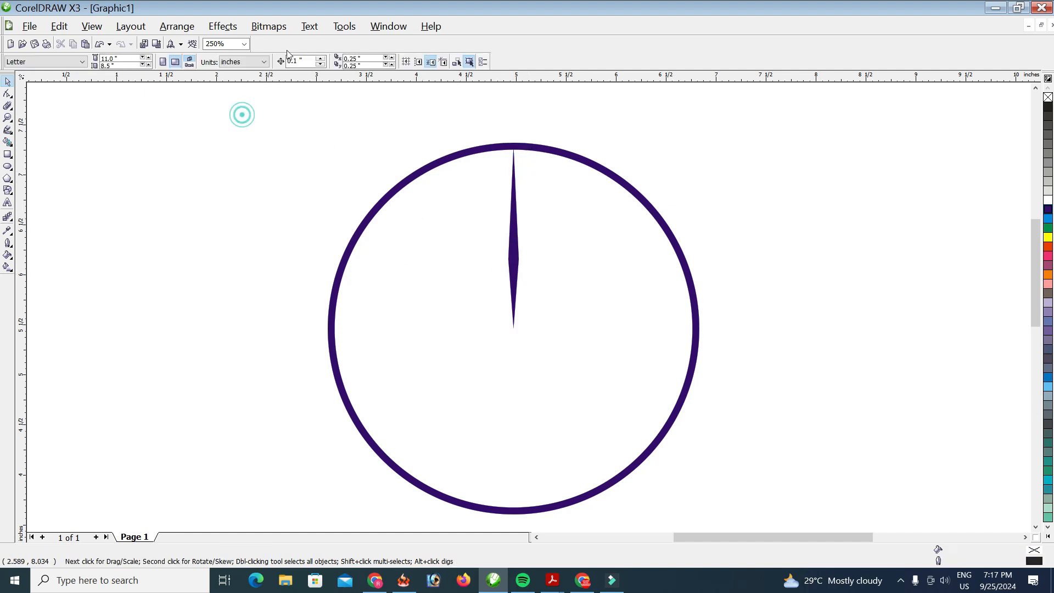
pyautogui.click(377, 26)
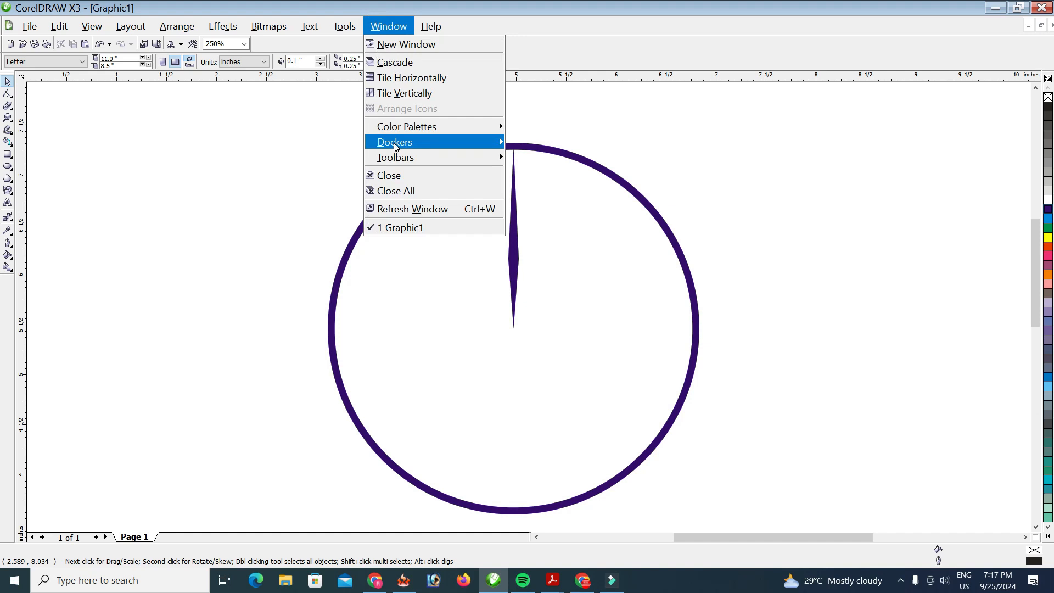
pyautogui.moveTo(395, 144)
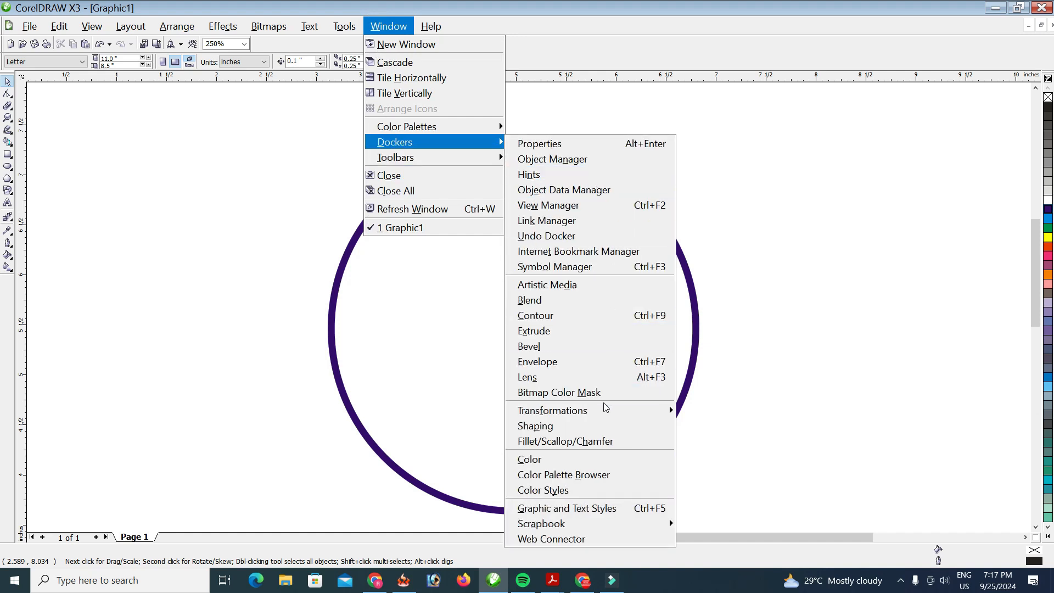
pyautogui.moveTo(623, 416)
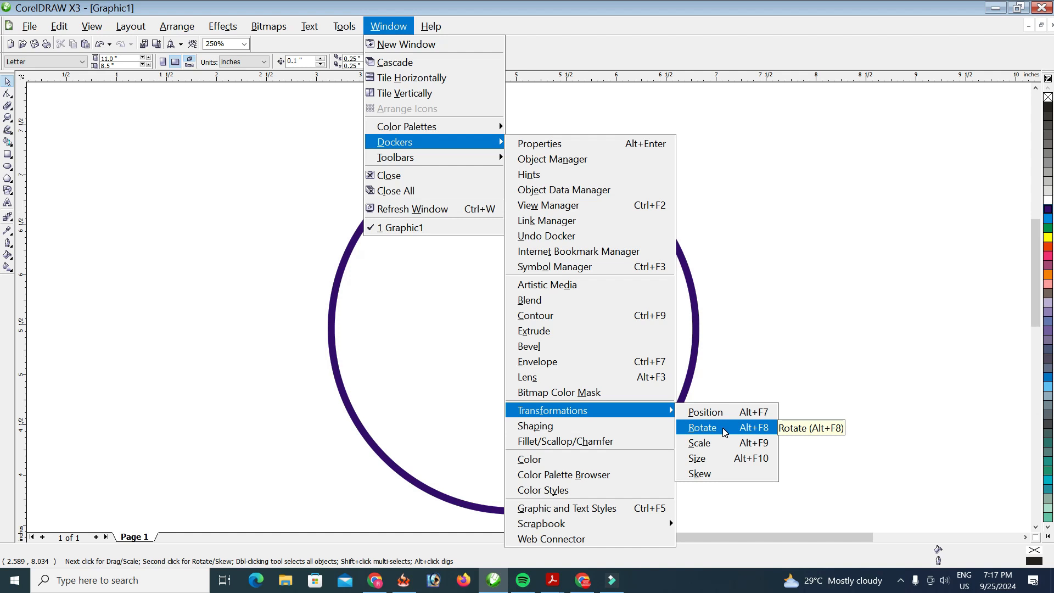
pyautogui.click(723, 433)
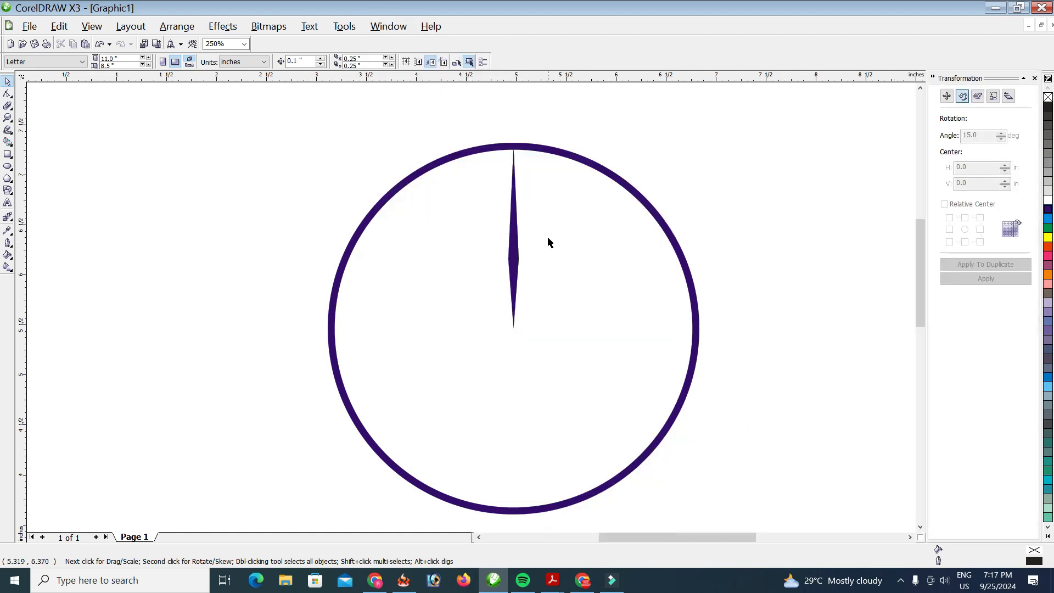
# Step: Move the spoke's rotation centre to its bottom tip at the wheel's centre
pyautogui.click(516, 228)
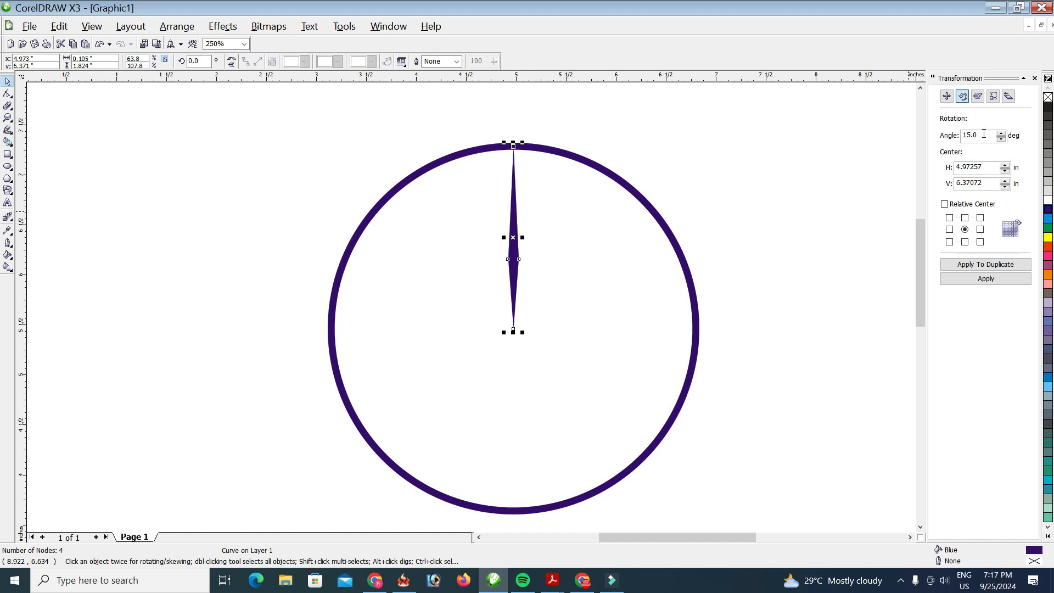
pyautogui.click(983, 265)
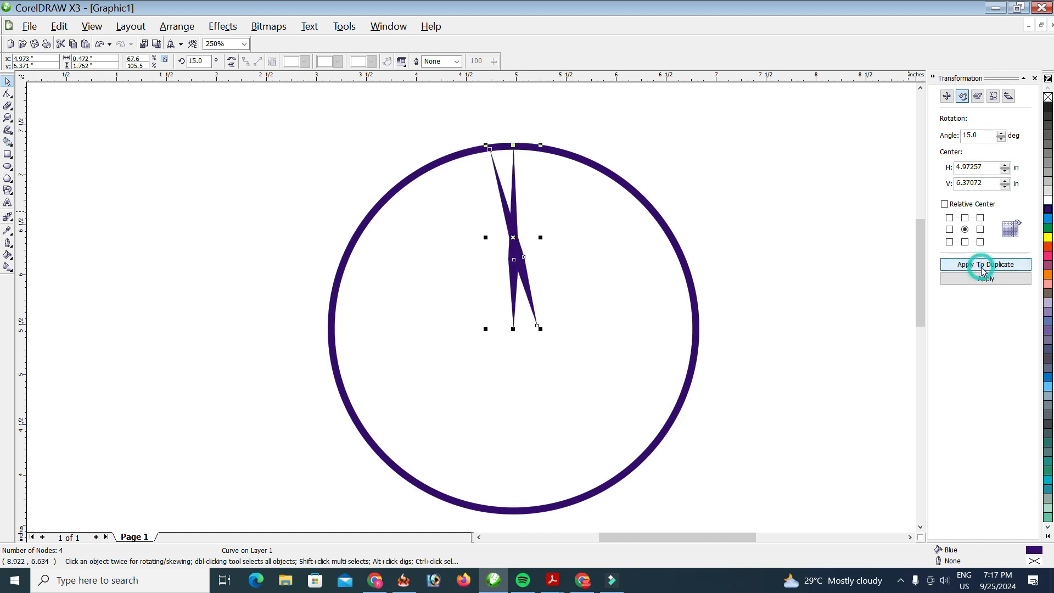
pyautogui.hotkey('ctrl', 'z')
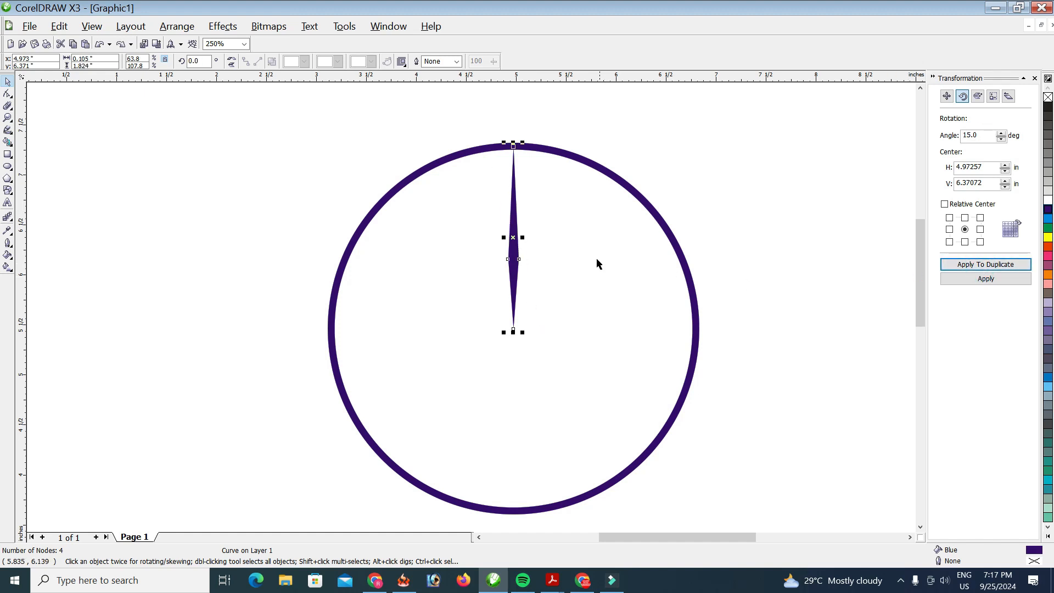
pyautogui.click(512, 238)
pyautogui.moveTo(513, 238)
pyautogui.mouseDown()
pyautogui.moveTo(513, 341)
pyautogui.moveTo(513, 330)
pyautogui.mouseUp()
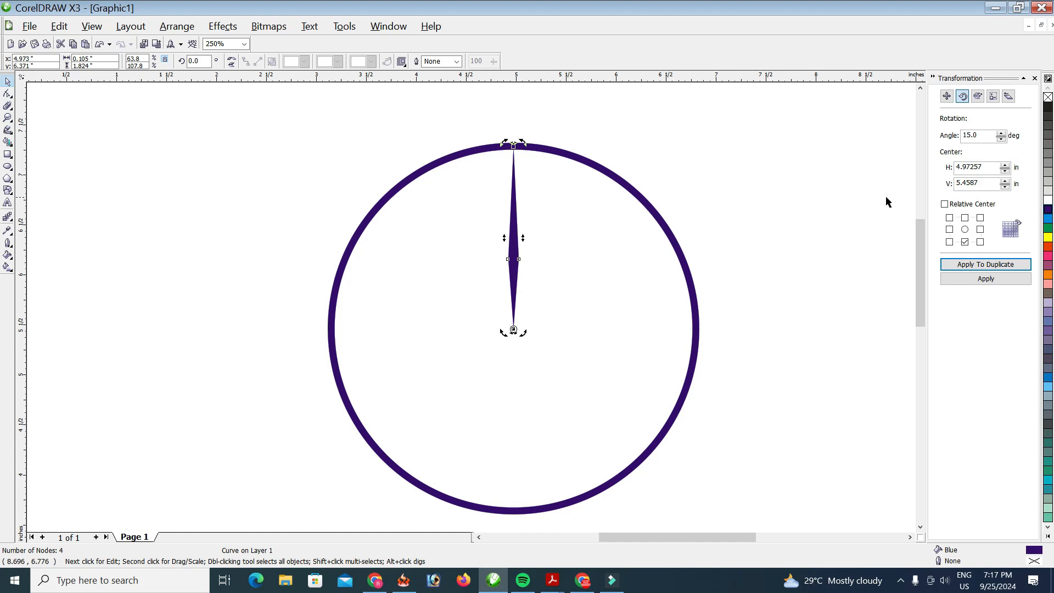
# Step: Duplicate the spoke repeatedly at 15° steps around the centre, reaching 285°
pyautogui.click(981, 265)
pyautogui.click(980, 267)
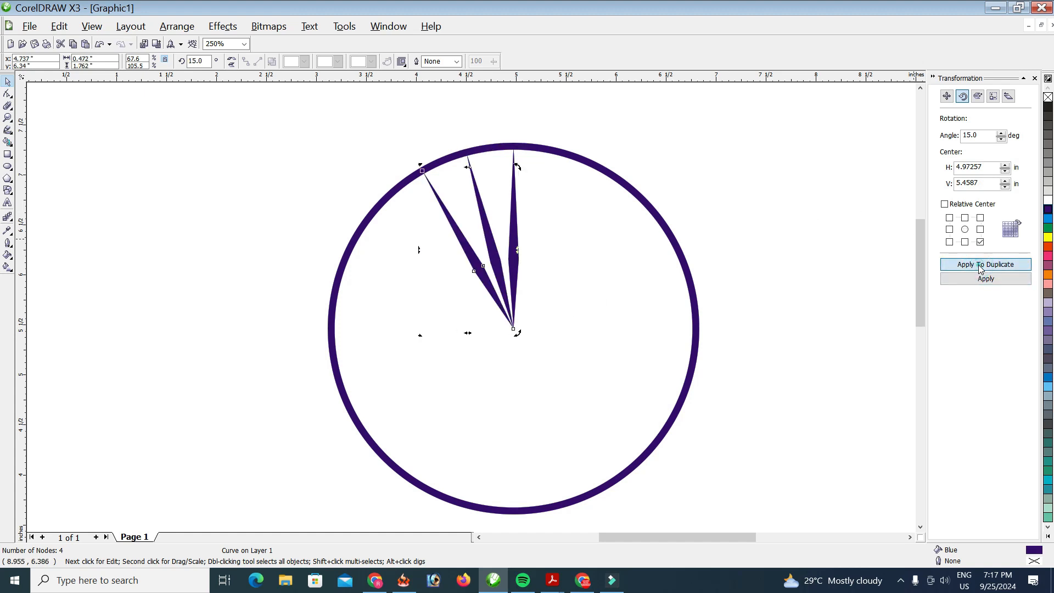
pyautogui.click(980, 265)
pyautogui.click(980, 265)
pyautogui.click(981, 265)
pyautogui.click(980, 265)
pyautogui.click(980, 266)
pyautogui.click(981, 265)
pyautogui.click(980, 266)
pyautogui.click(980, 265)
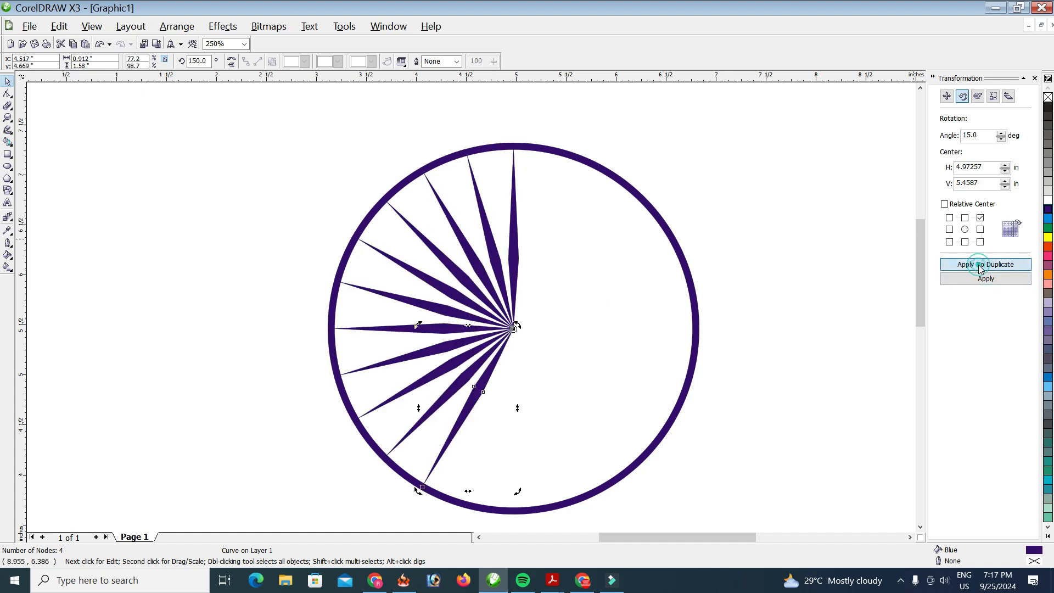
pyautogui.click(980, 266)
pyautogui.click(980, 266)
pyautogui.click(980, 266)
pyautogui.click(980, 266)
pyautogui.click(980, 265)
pyautogui.click(980, 266)
pyautogui.click(980, 266)
pyautogui.doubleClick(980, 266)
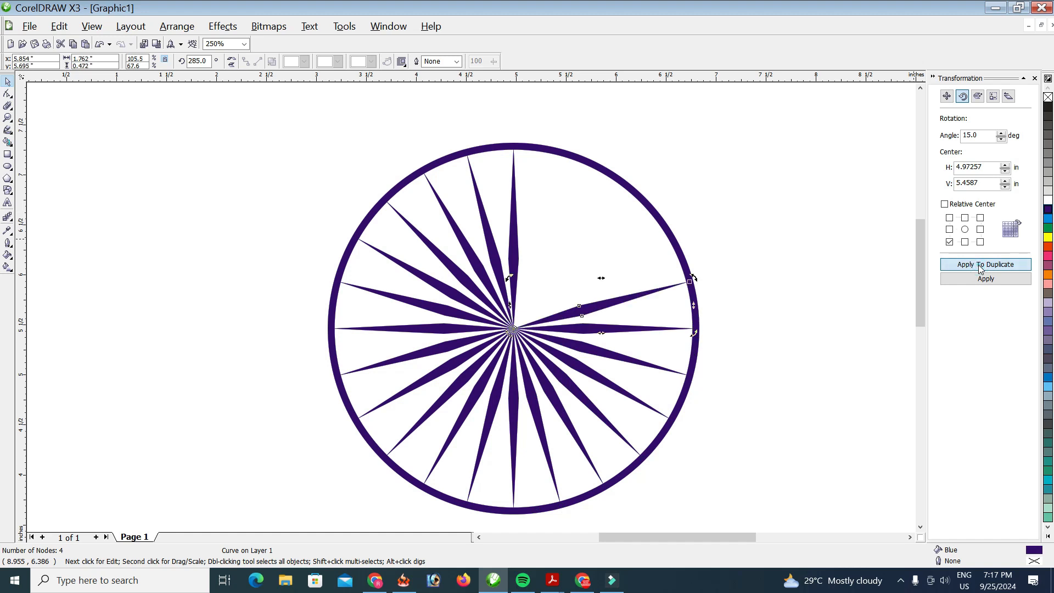
pyautogui.click(980, 265)
pyautogui.click(980, 266)
pyautogui.click(980, 266)
pyautogui.click(980, 265)
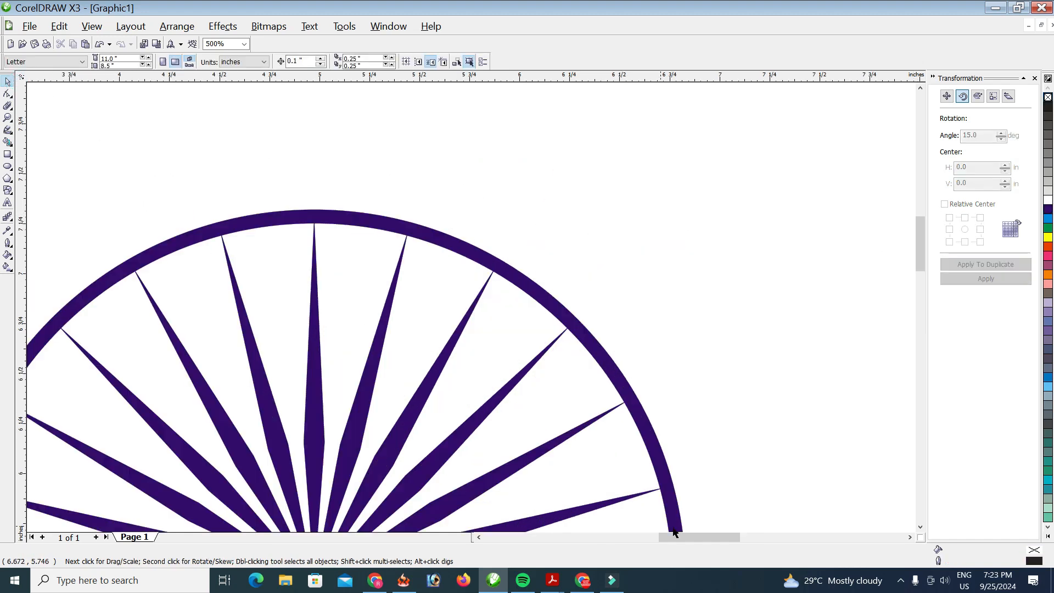
# Step: Draw a small circle above the ring and fill it dark blue
pyautogui.moveTo(683, 535)
pyautogui.mouseDown()
pyautogui.moveTo(644, 536)
pyautogui.moveTo(670, 535)
pyautogui.mouseUp()
pyautogui.scroll(-1, 630, 428)
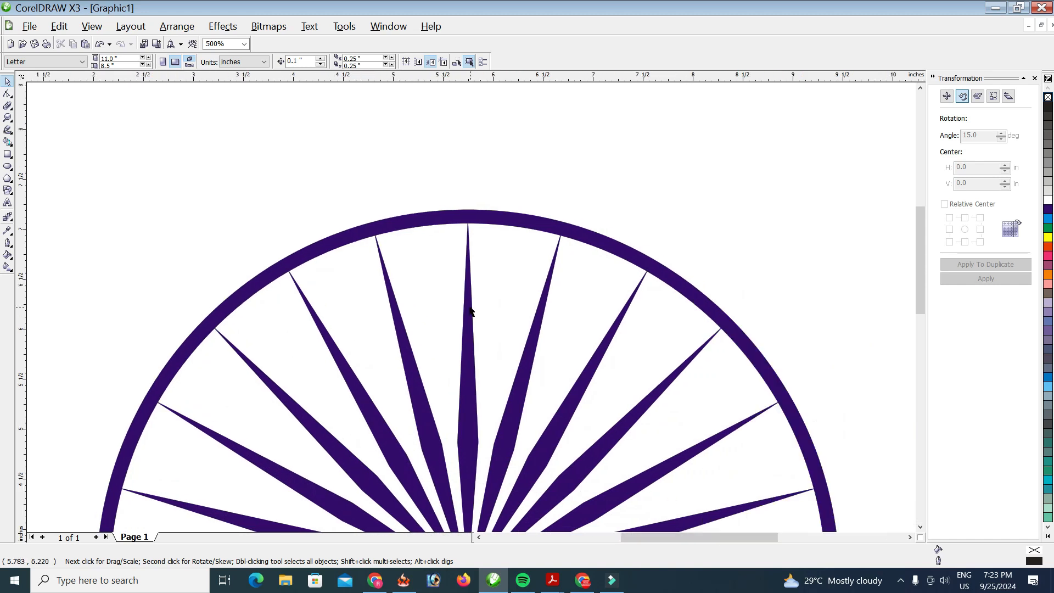
pyautogui.moveTo(921, 242); pyautogui.dragTo(921, 258)
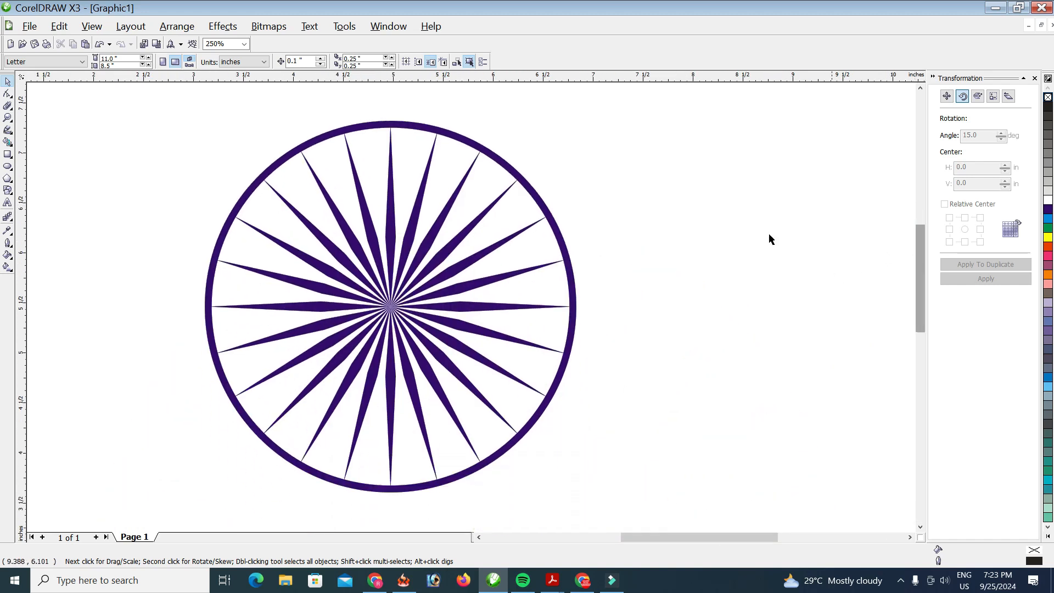
pyautogui.click(8, 168)
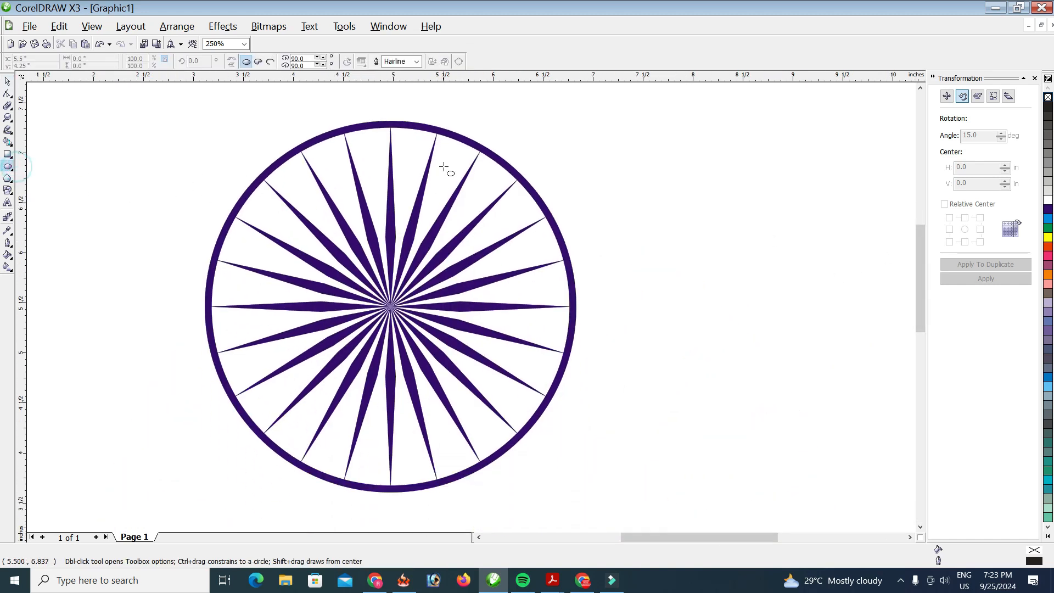
pyautogui.moveTo(524, 131); pyautogui.dragTo(547, 154)
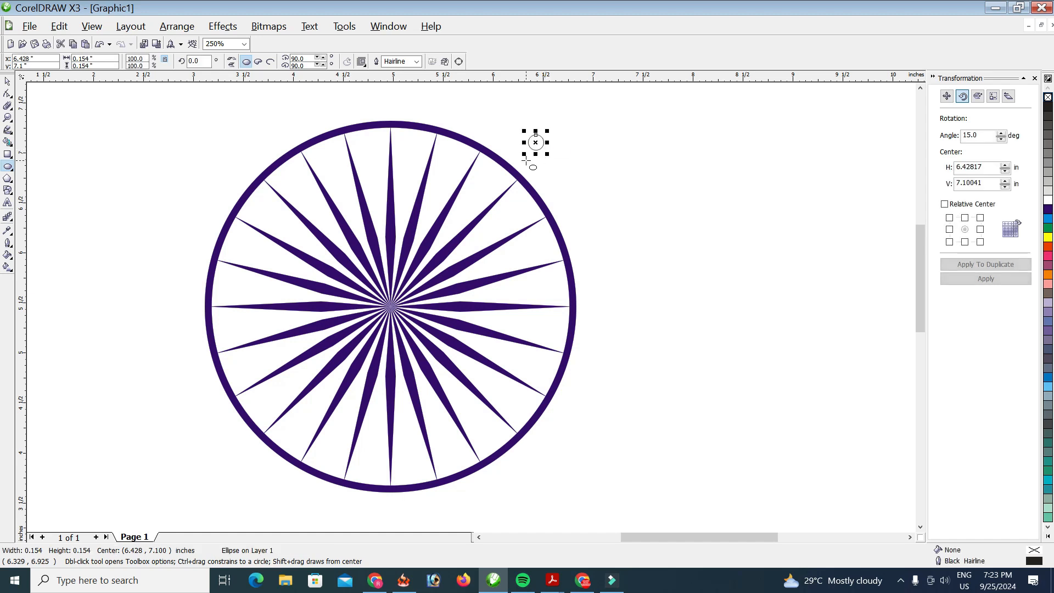
pyautogui.click(8, 82)
pyautogui.scroll(1, 480, 182)
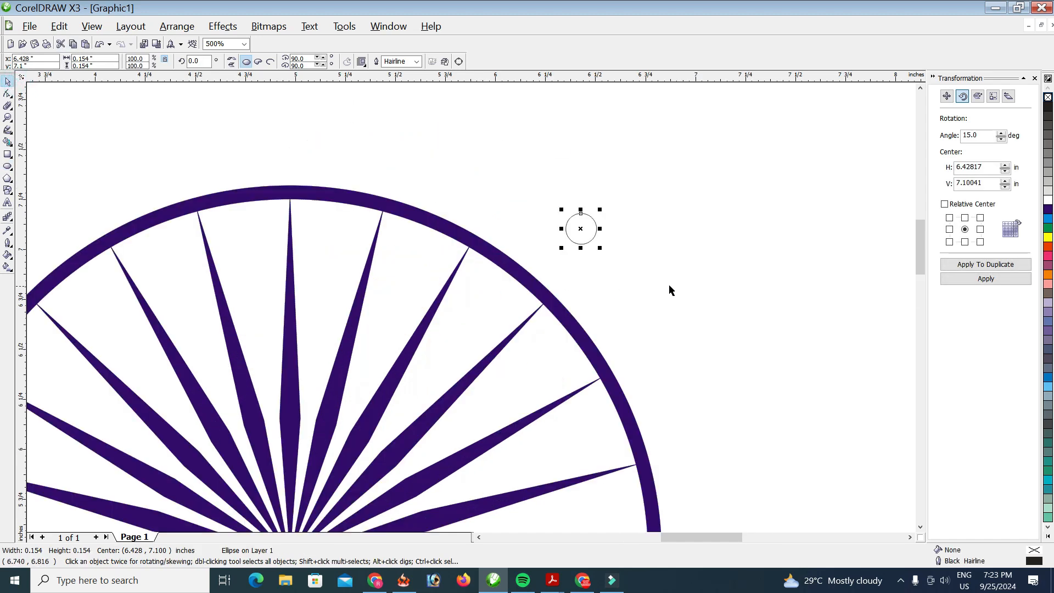
pyautogui.click(1048, 209)
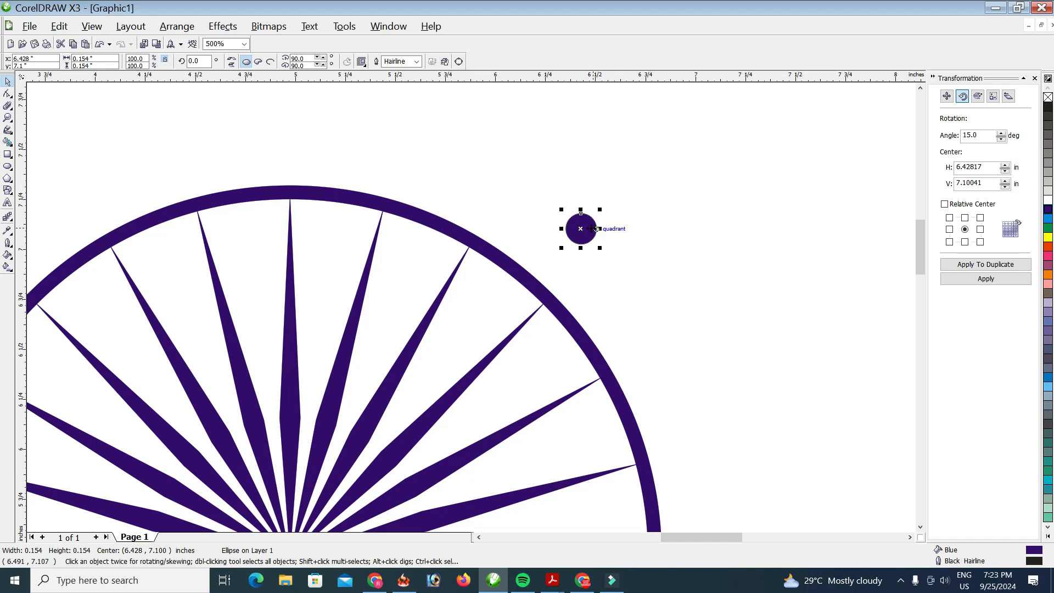
# Step: Move the dot onto the rim above the top spoke, shrink it to 0.126", and remove its outline
pyautogui.moveTo(581, 230); pyautogui.dragTo(289, 198)
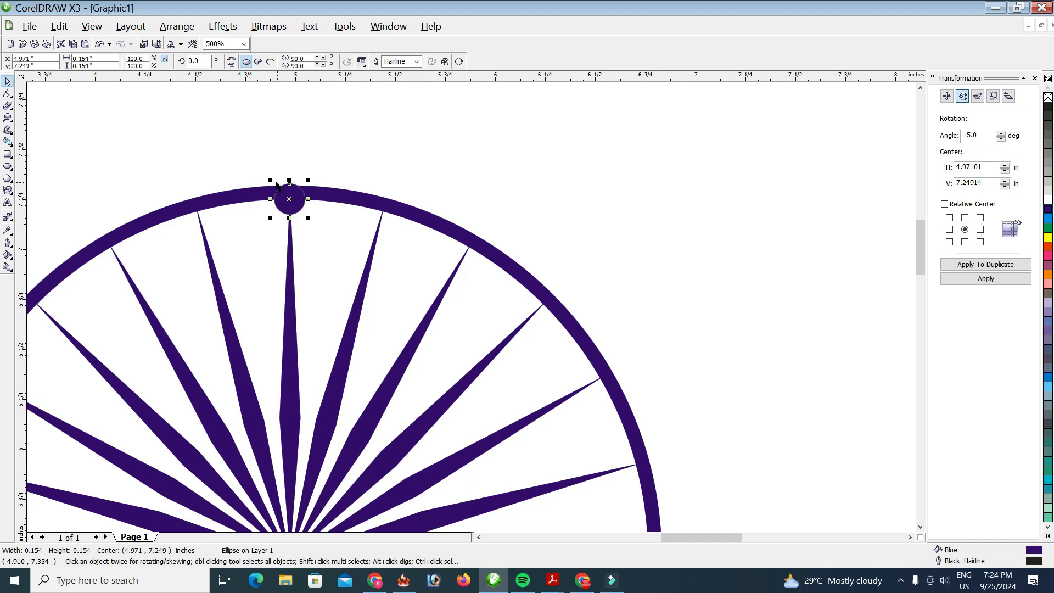
pyautogui.scroll(1, 277, 185)
pyautogui.moveTo(470, 275); pyautogui.dragTo(506, 309)
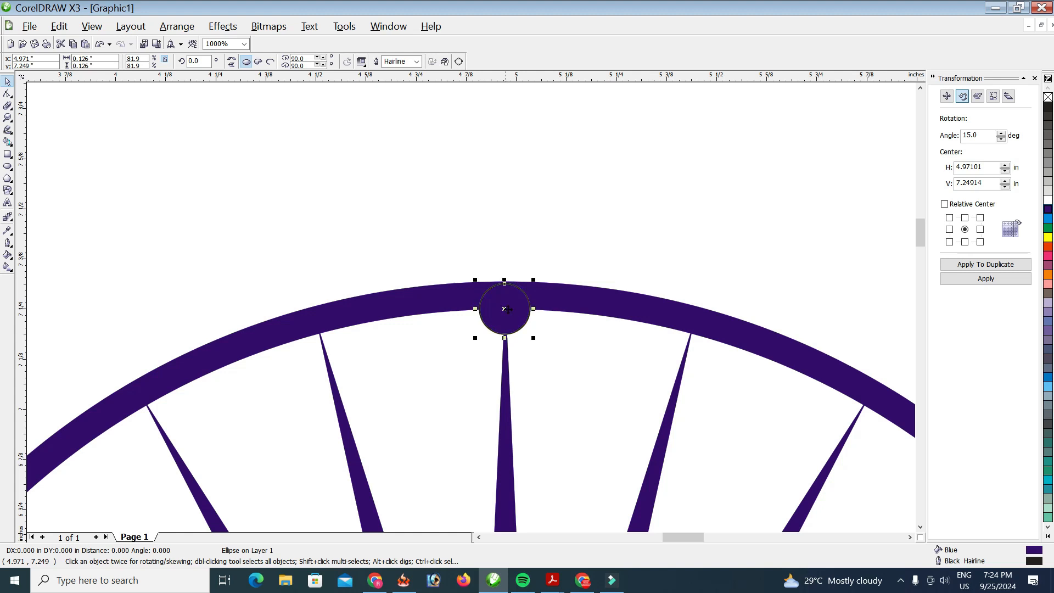
pyautogui.rightClick(1045, 100)
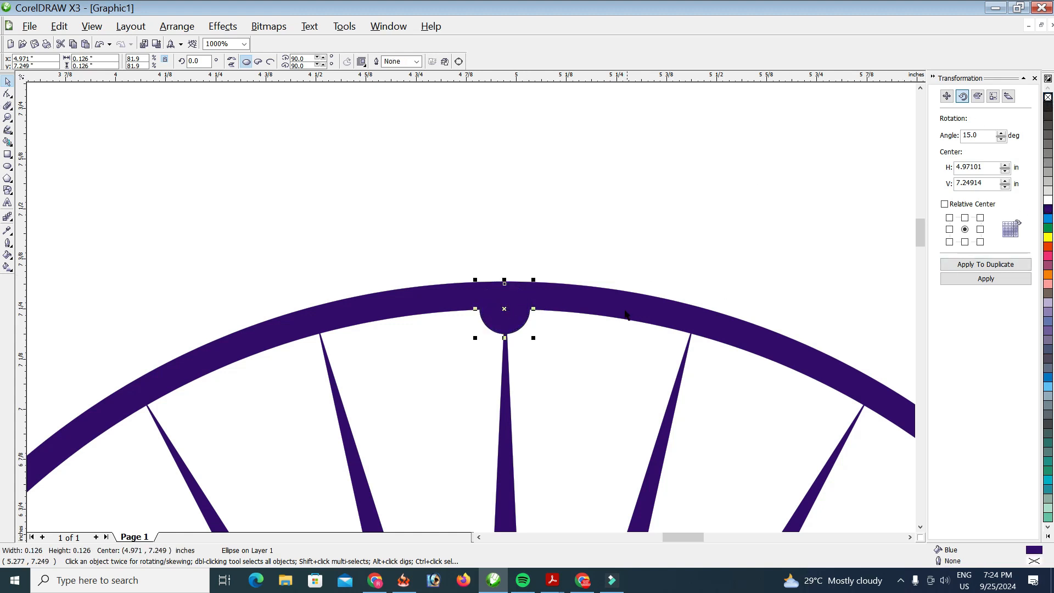
pyautogui.doubleClick(981, 135)
# Step: Set the dot's rotation centre to the wheel centre, duplicate it at 7.5°, and delete the original
pyautogui.scroll(-1, 723, 221)
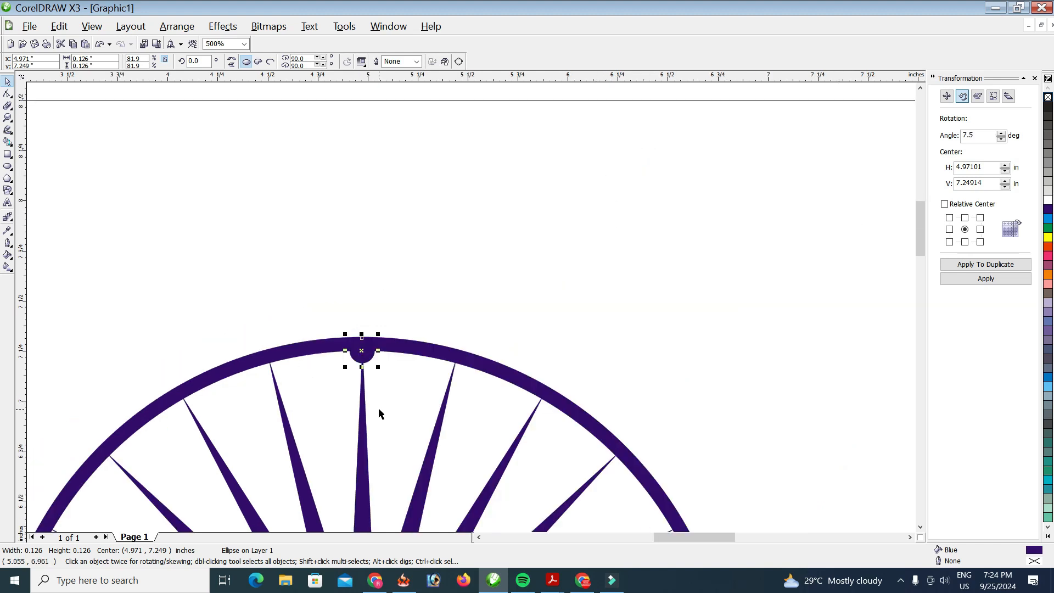
pyautogui.moveTo(920, 220); pyautogui.dragTo(920, 245)
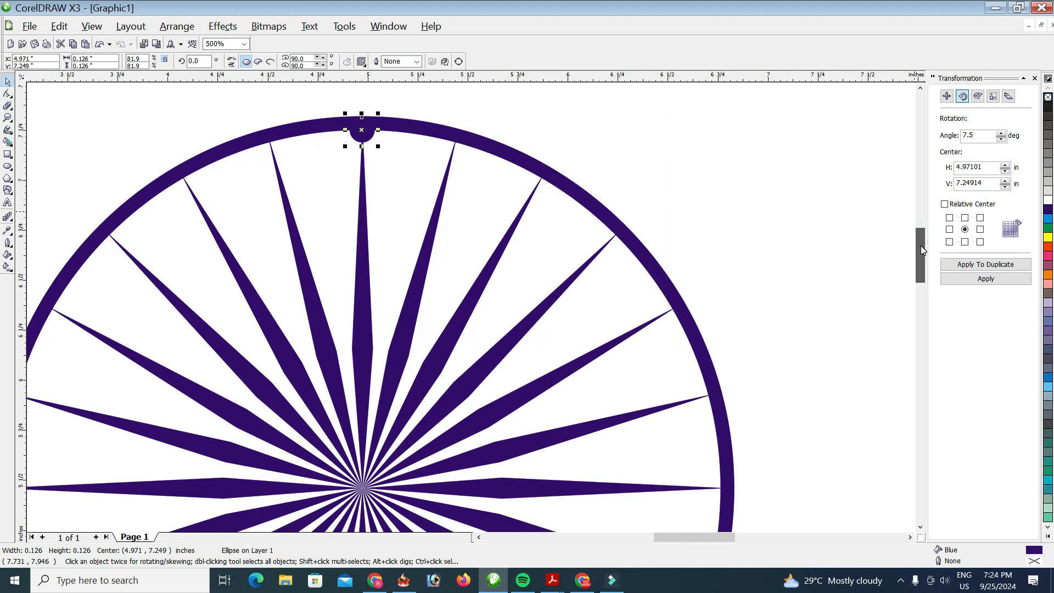
pyautogui.click(363, 130)
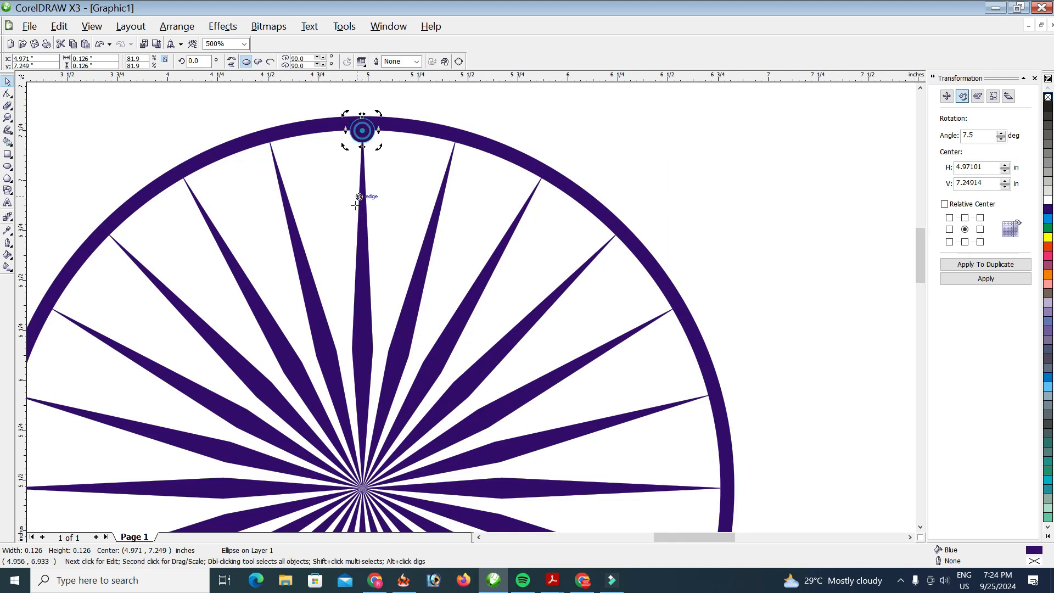
pyautogui.moveTo(355, 495); pyautogui.dragTo(362, 487)
pyautogui.click(996, 268)
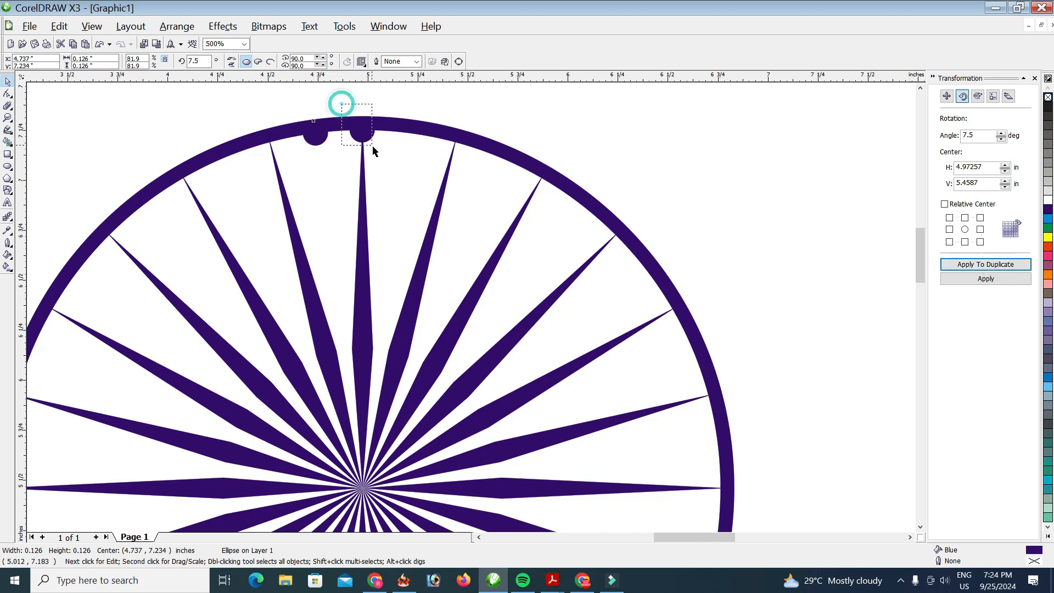
pyautogui.click(363, 132)
pyautogui.press('Delete')
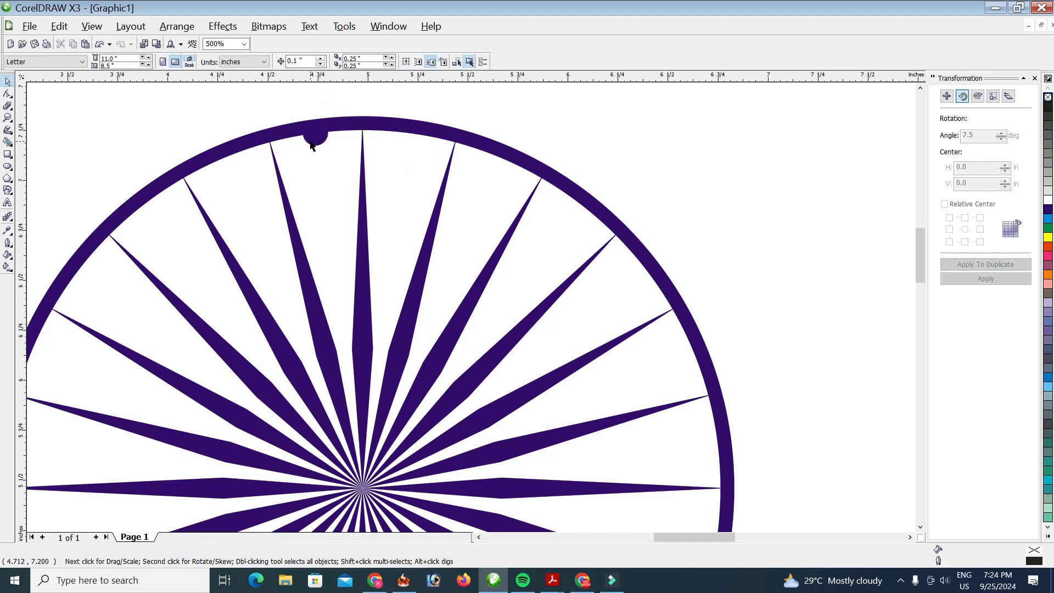
# Step: Change the rotation angle to 15 and add the first 15° copy of the dot
pyautogui.click(310, 135)
pyautogui.click(987, 137)
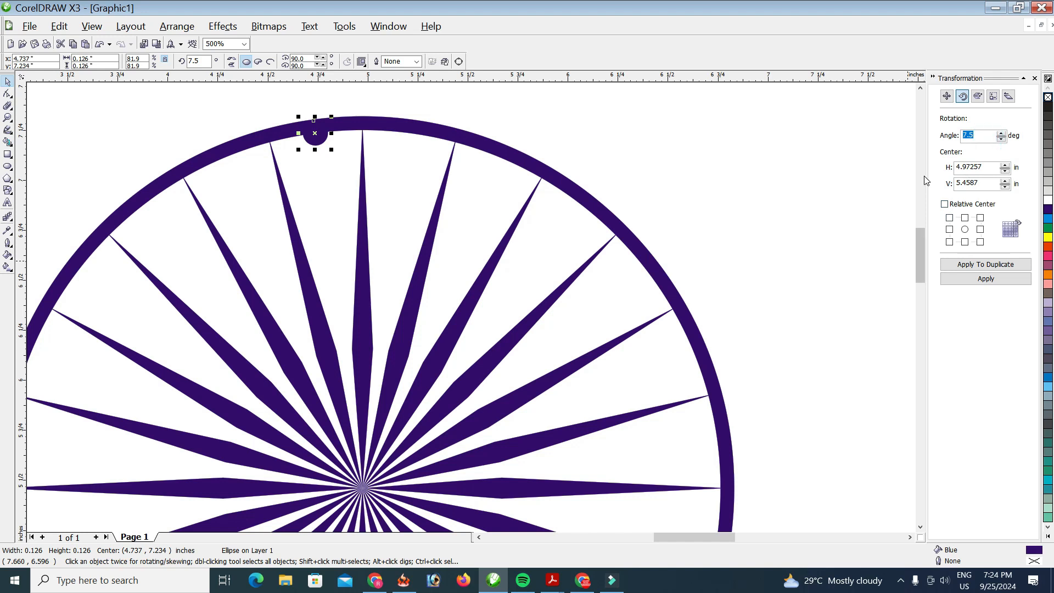
pyautogui.write('15')
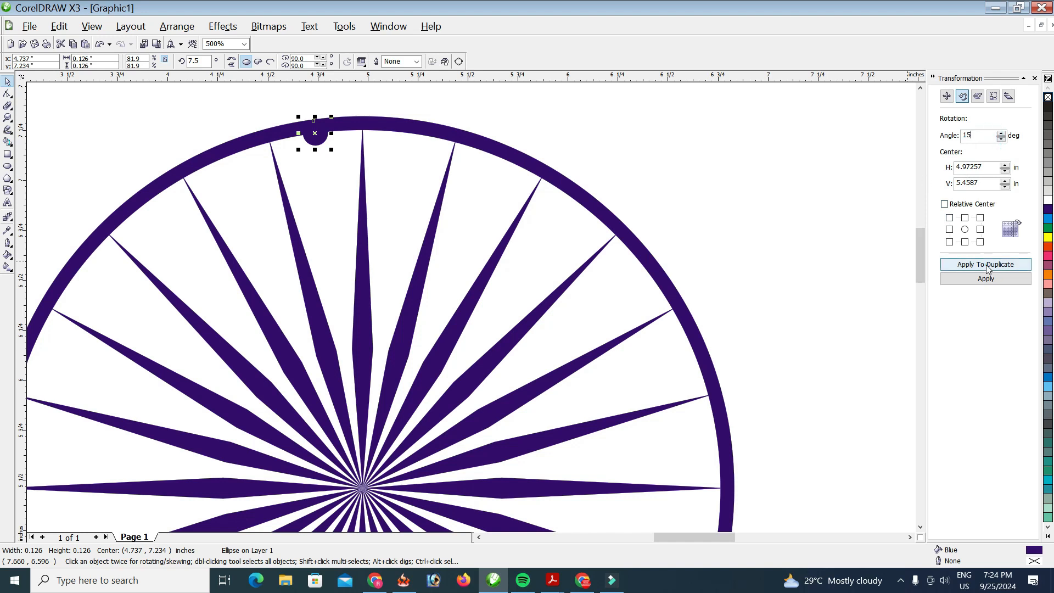
pyautogui.click(1006, 266)
# Step: Keep duplicating the dot in 15° steps around the rim until the last sits at 352.5°
pyautogui.scroll(-1, 630, 282)
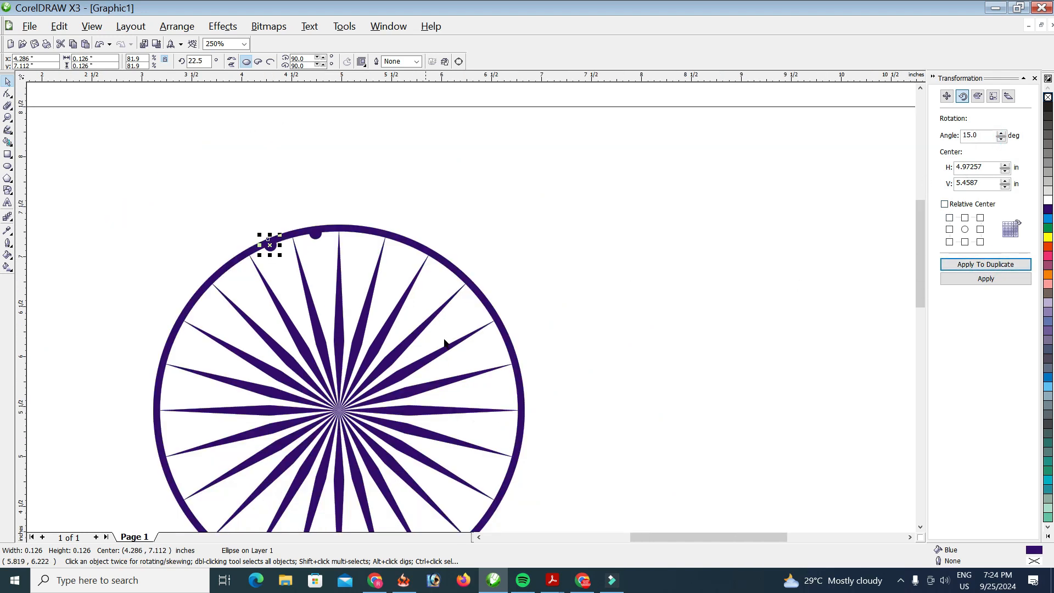
pyautogui.moveTo(922, 270); pyautogui.dragTo(922, 292)
pyautogui.click(969, 265)
pyautogui.click(969, 265)
pyautogui.click(969, 265)
pyautogui.click(969, 265)
pyautogui.click(969, 266)
pyautogui.click(968, 265)
pyautogui.doubleClick(969, 265)
pyautogui.doubleClick(969, 265)
pyautogui.click(968, 265)
pyautogui.doubleClick(968, 265)
pyautogui.doubleClick(968, 266)
pyautogui.click(969, 265)
pyautogui.doubleClick(969, 265)
pyautogui.doubleClick(969, 265)
pyautogui.click(969, 266)
pyautogui.click(969, 265)
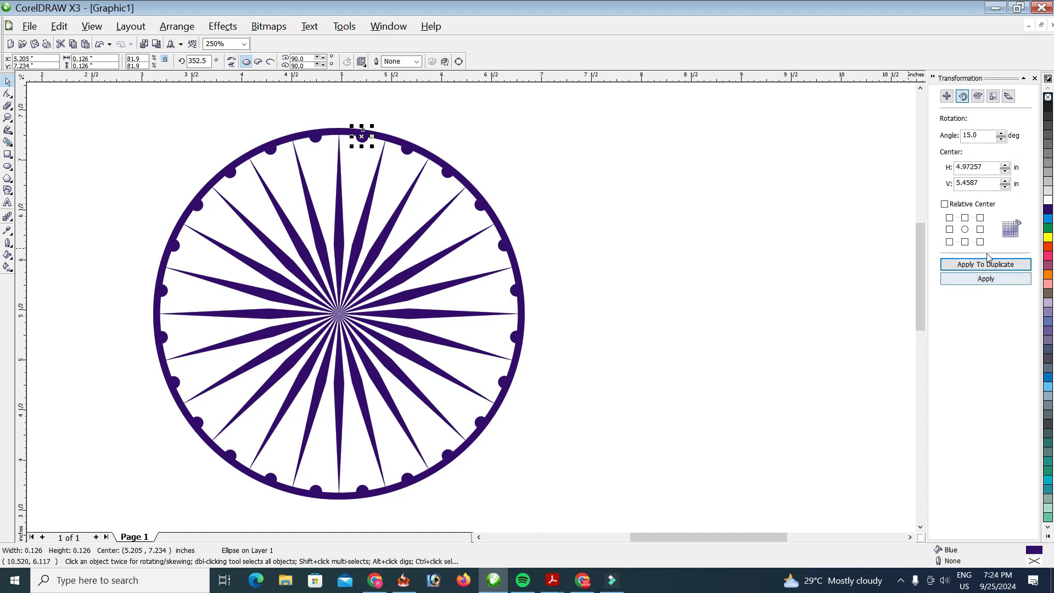
# Step: Close the Transformation docker and group all 49 wheel objects together
pyautogui.click(1035, 78)
pyautogui.click(760, 207)
pyautogui.moveTo(123, 125); pyautogui.dragTo(556, 519)
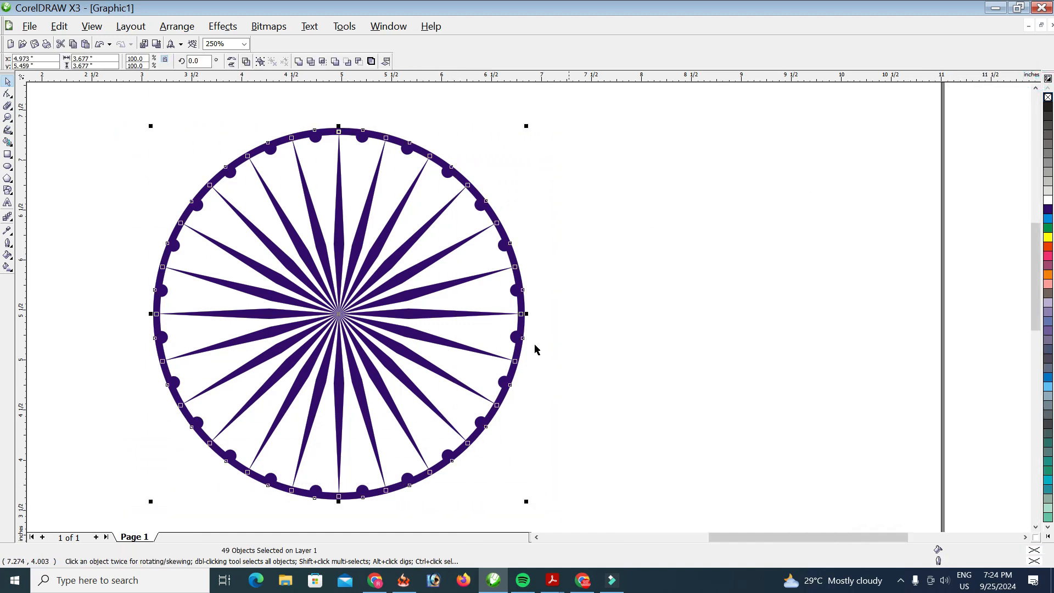
pyautogui.click(259, 61)
# Step: Scale the grouped wheel to 63.9% (2.351"), position it on the page, and zoom to it
pyautogui.moveTo(252, 161); pyautogui.dragTo(629, 147)
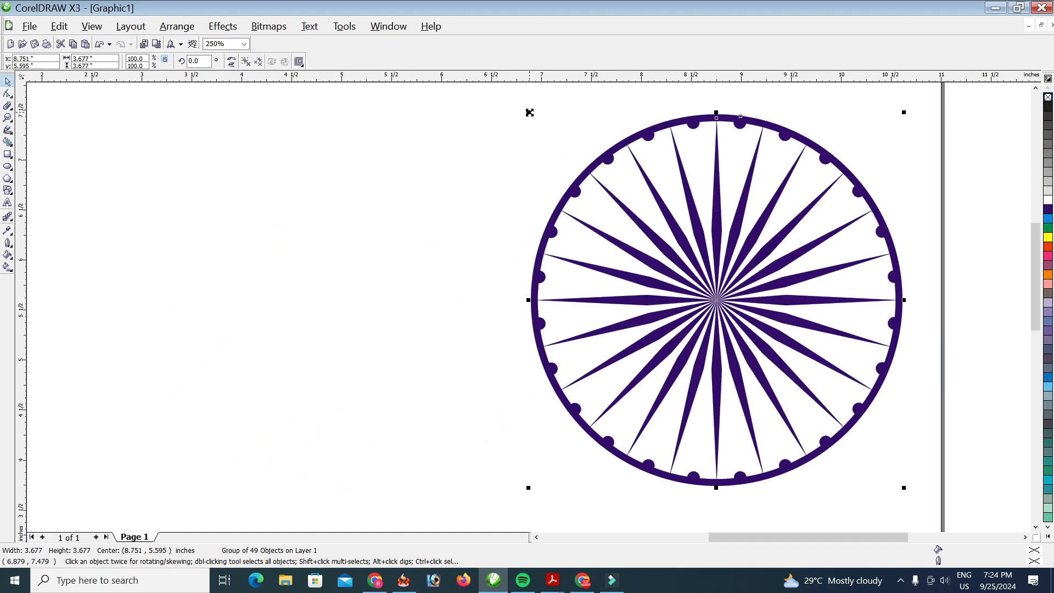
pyautogui.moveTo(529, 113); pyautogui.dragTo(596, 179)
pyautogui.moveTo(736, 287); pyautogui.dragTo(440, 219)
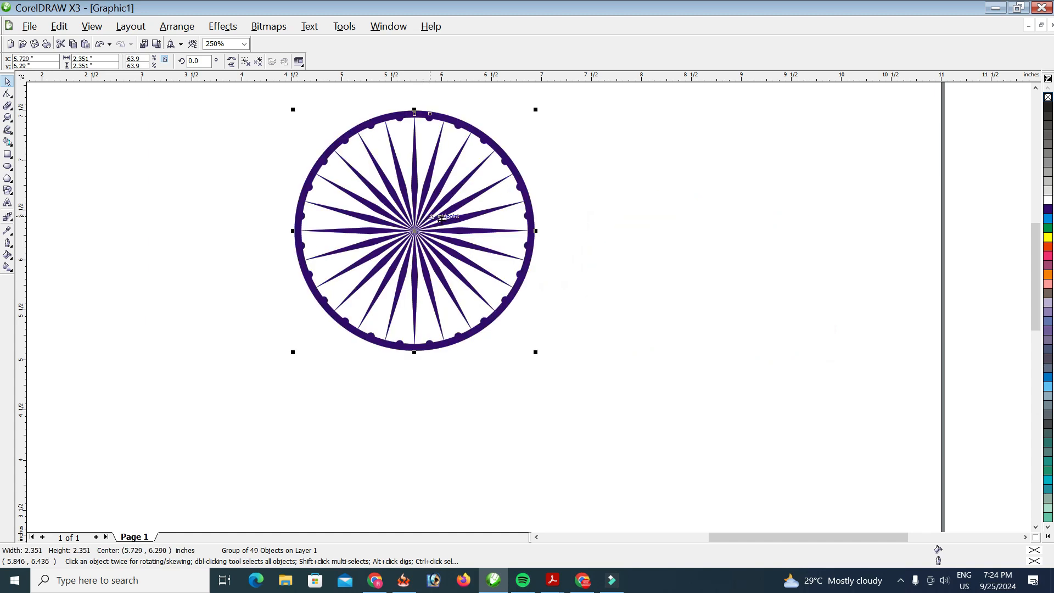
pyautogui.moveTo(402, 227); pyautogui.dragTo(497, 278)
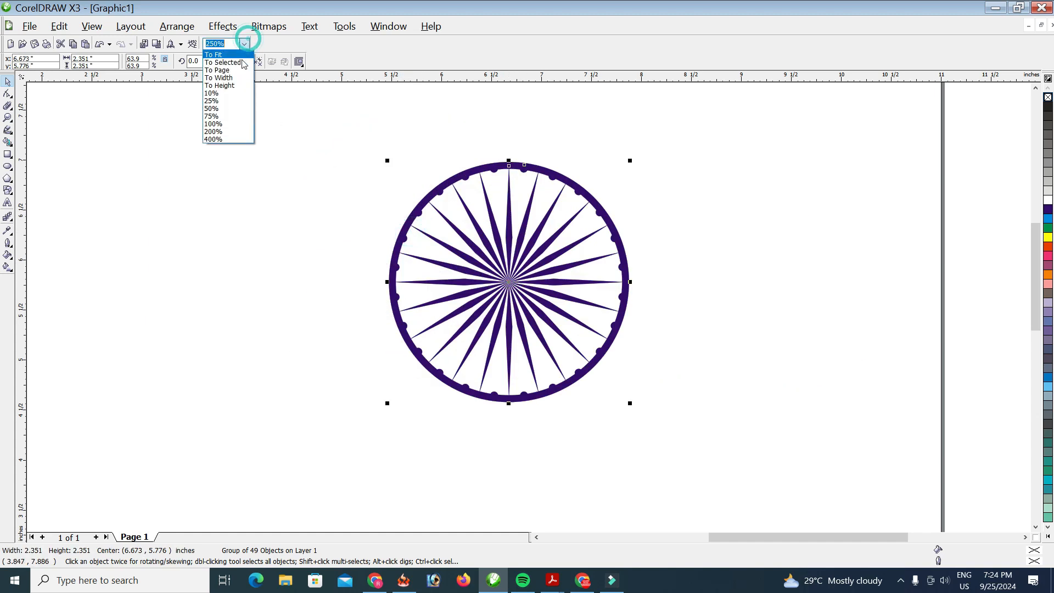
pyautogui.click(242, 63)
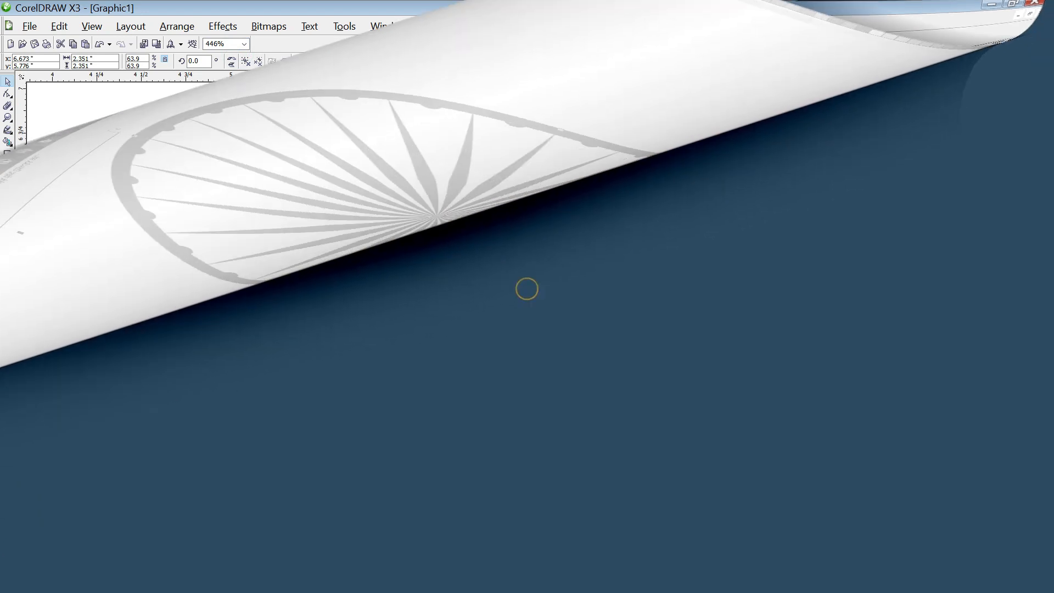